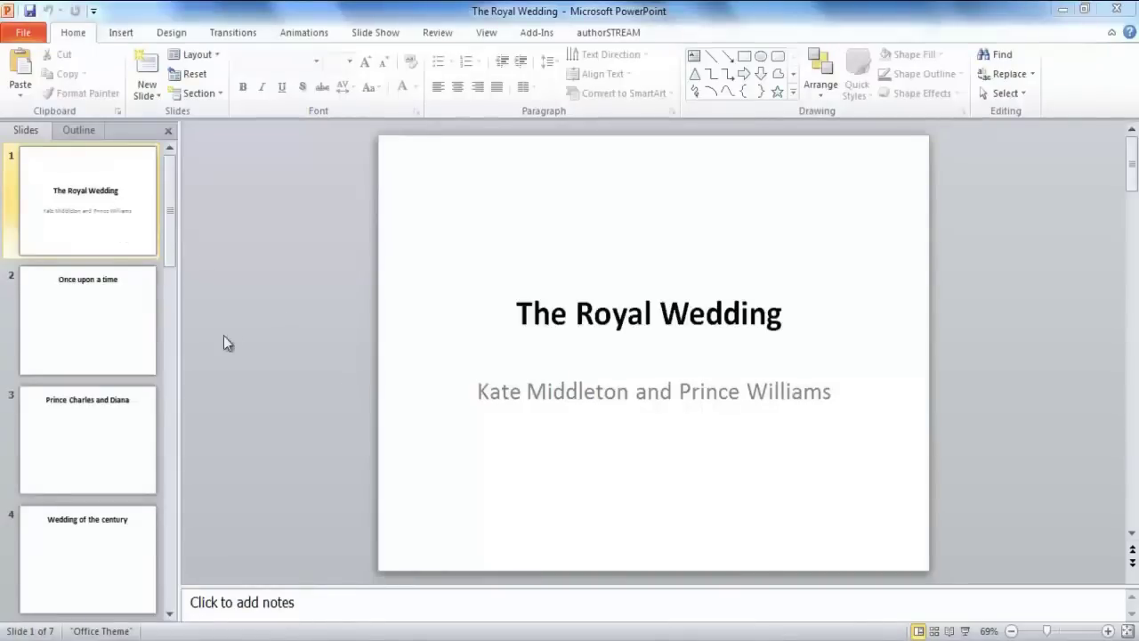
Look through the presentation's slides to the closing slide and return to the title slide
key(Down)
key(Down)
key(Down)
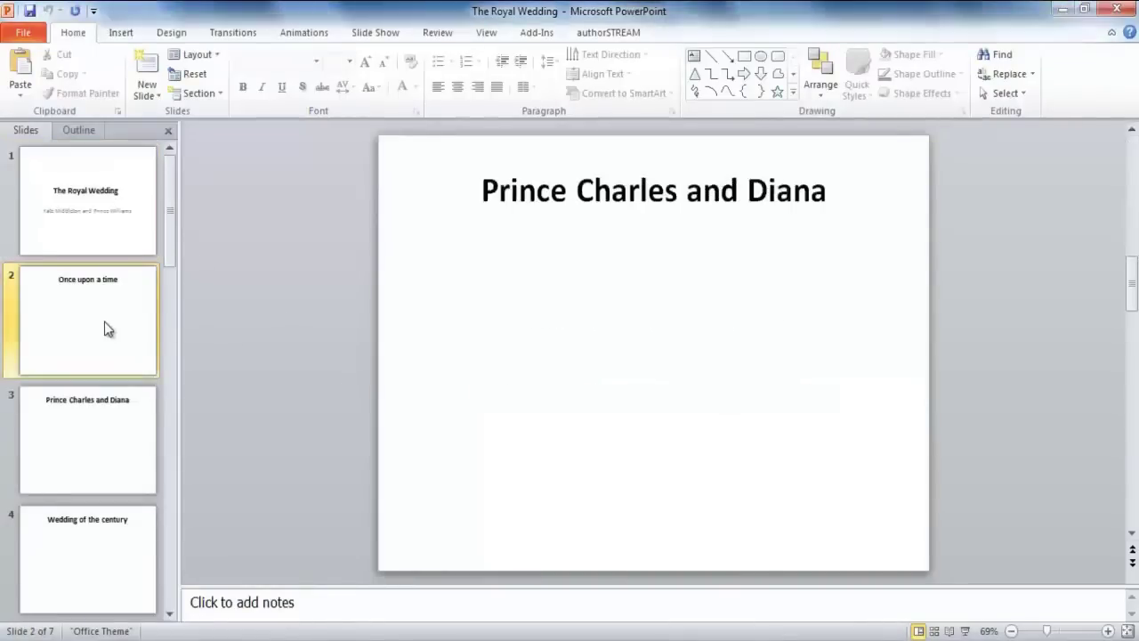
key(Down)
key(Down)
key(Down)
key(Up)
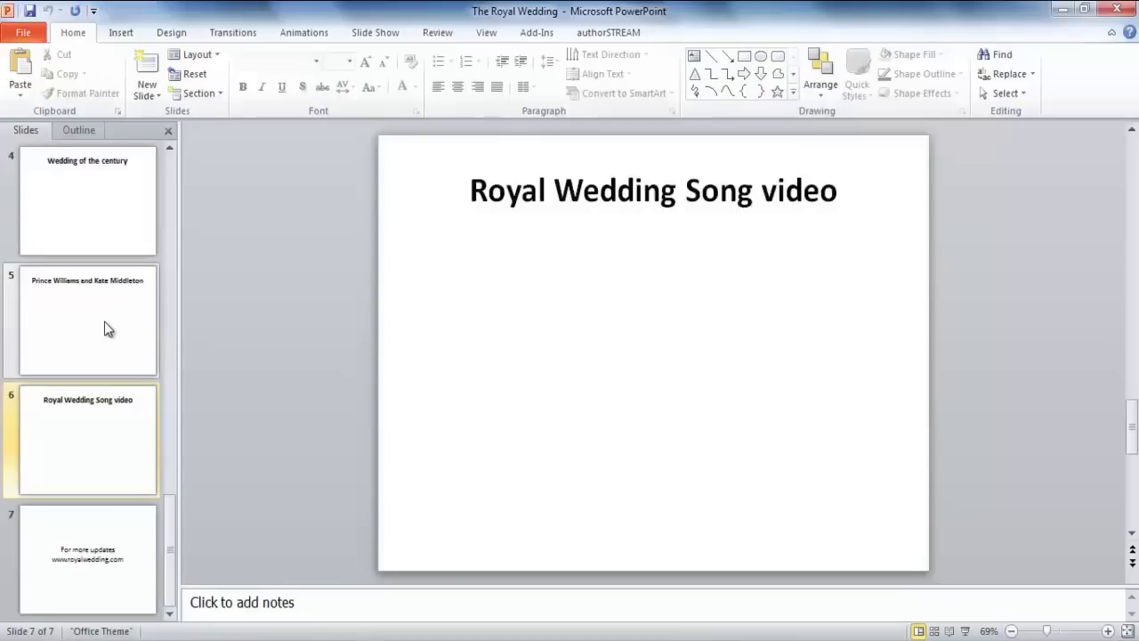
key(Up)
key(Up)
key(Up)
key(Up)
key(Up)
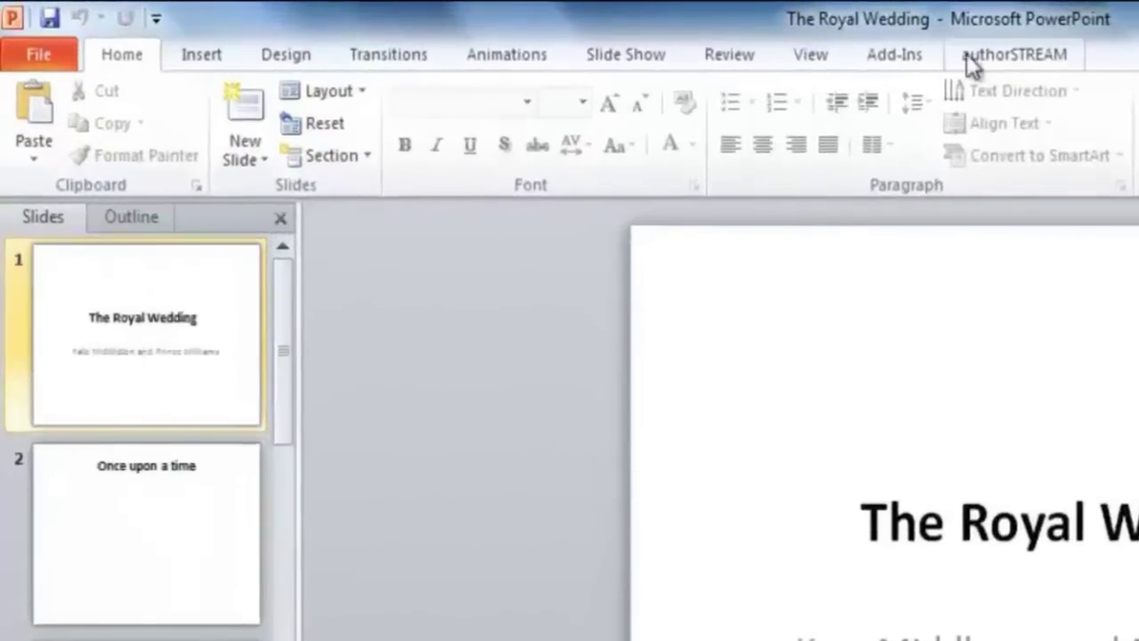
Use authorSTREAM's Search and Insert to look up "the royal wedding" among images on Bing
click(975, 54)
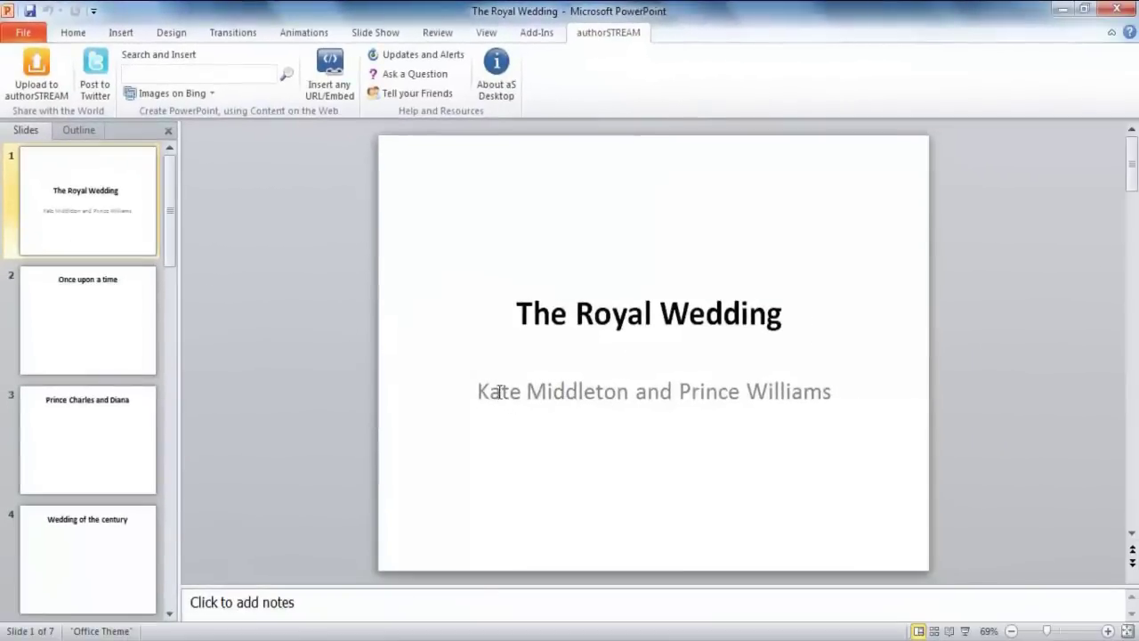
click(499, 391)
drag(481, 392, 834, 391)
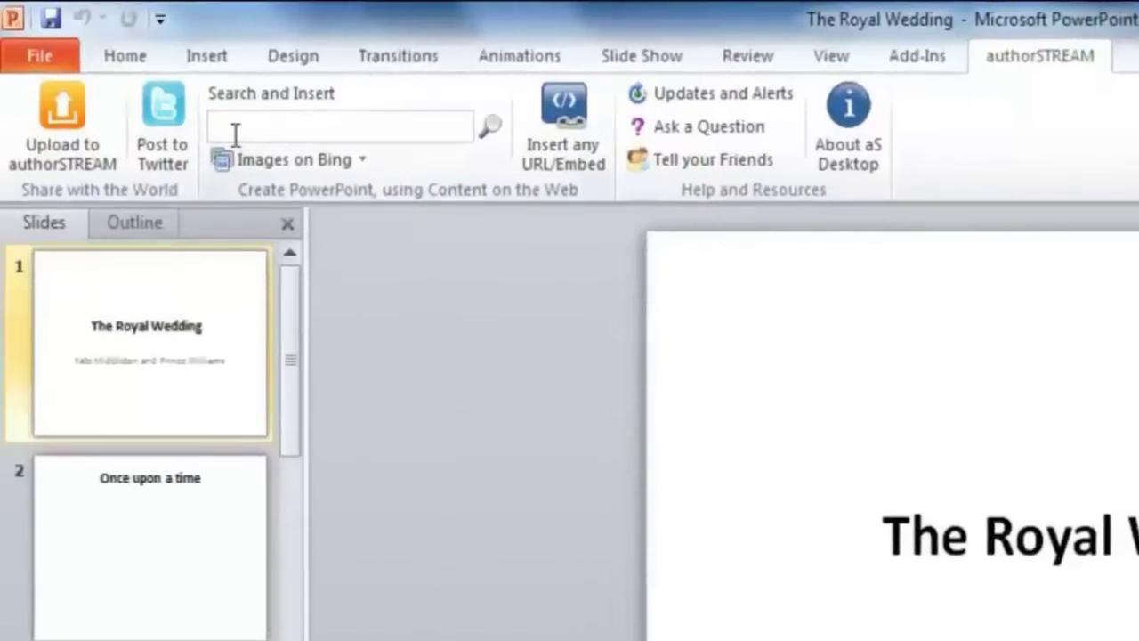
click(236, 135)
text(the royal weddi)
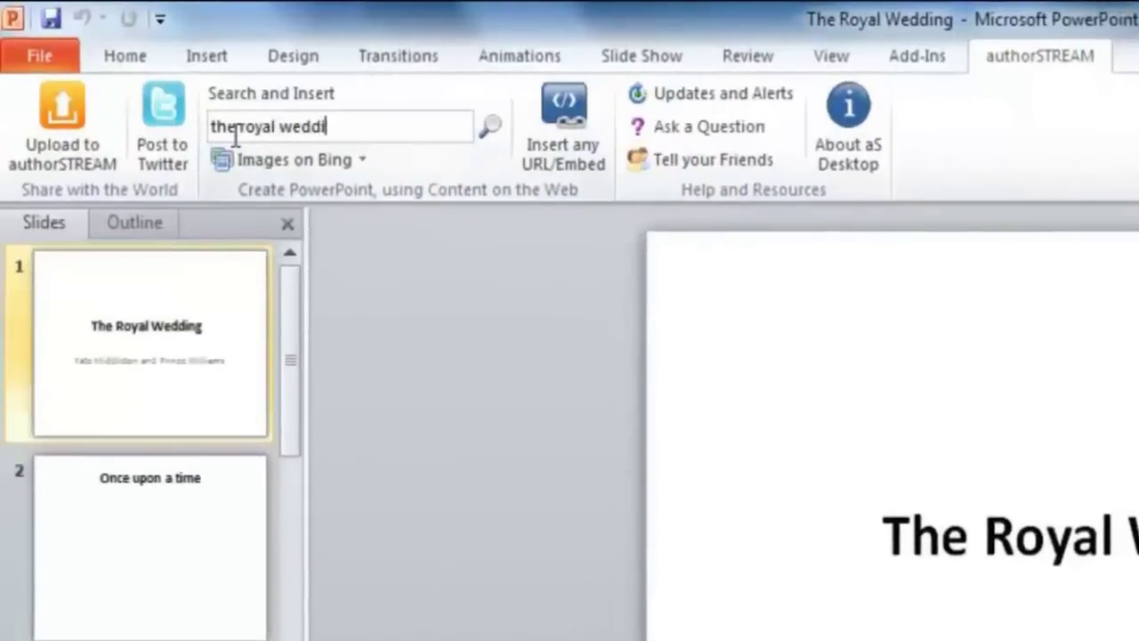
text(ng)
click(362, 159)
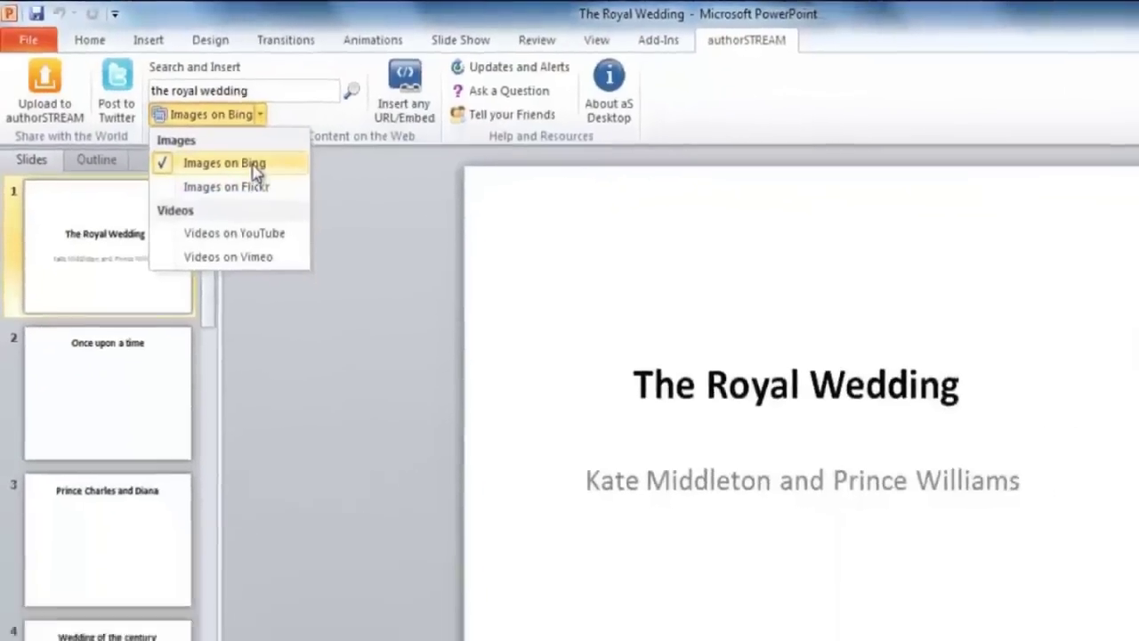
click(256, 172)
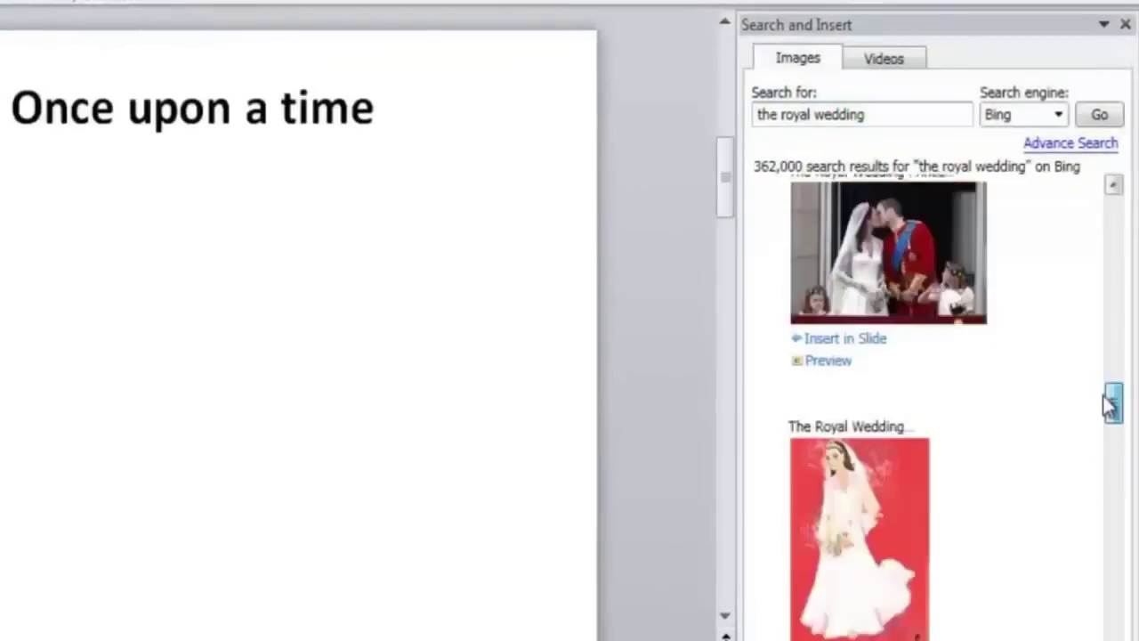
Browse the Bing image results and switch the image search engine to Flickr
drag(1111, 403, 1111, 207)
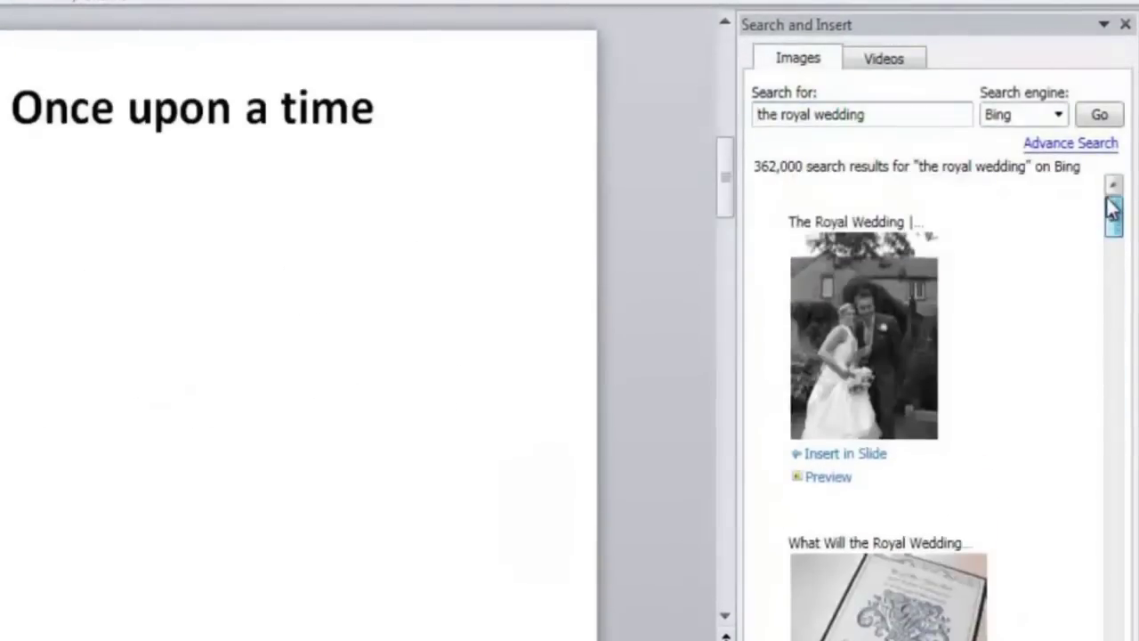
click(1058, 117)
click(1054, 158)
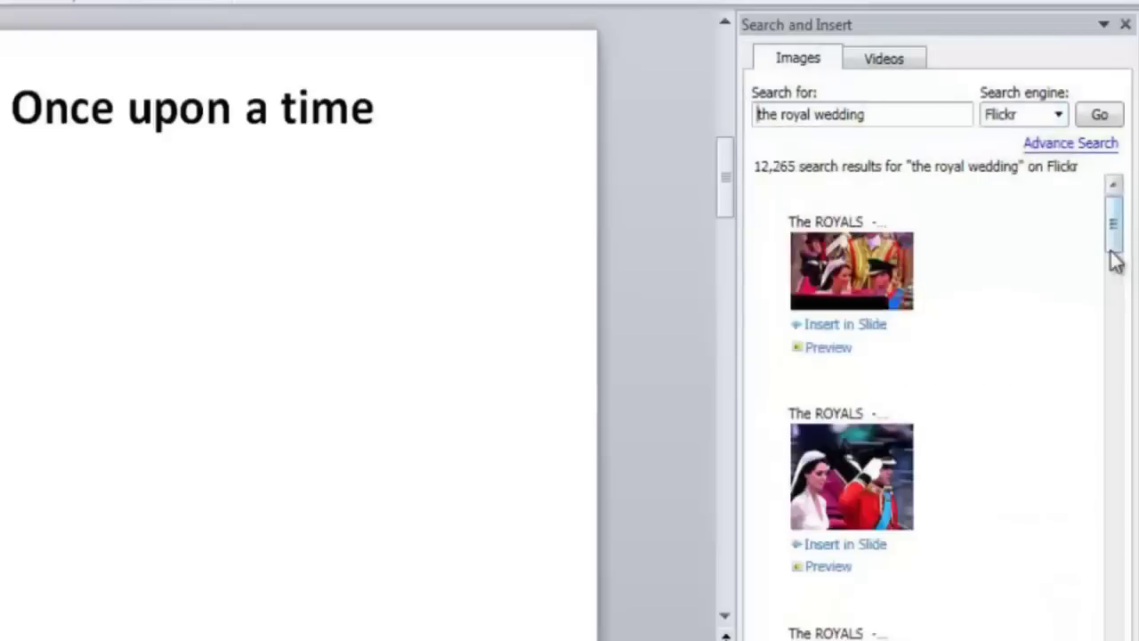
Insert the Flickr photo of the veiled bride beside the saluting groom on slide 2 and shrink it to fit below the title
drag(1118, 237, 1029, 328)
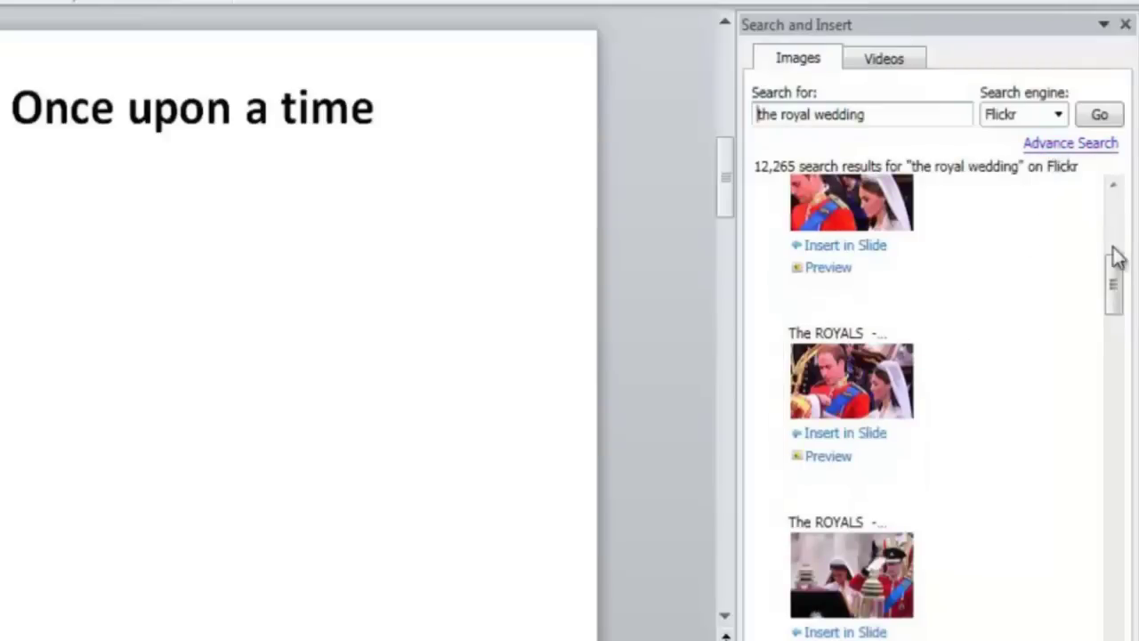
drag(1121, 297, 1115, 493)
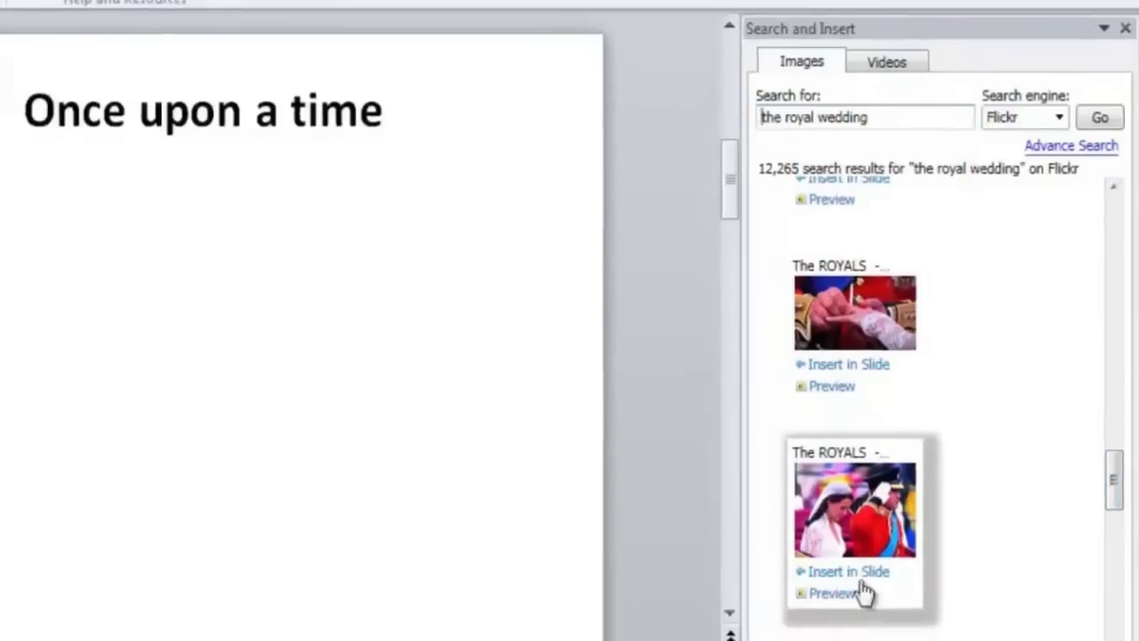
click(850, 574)
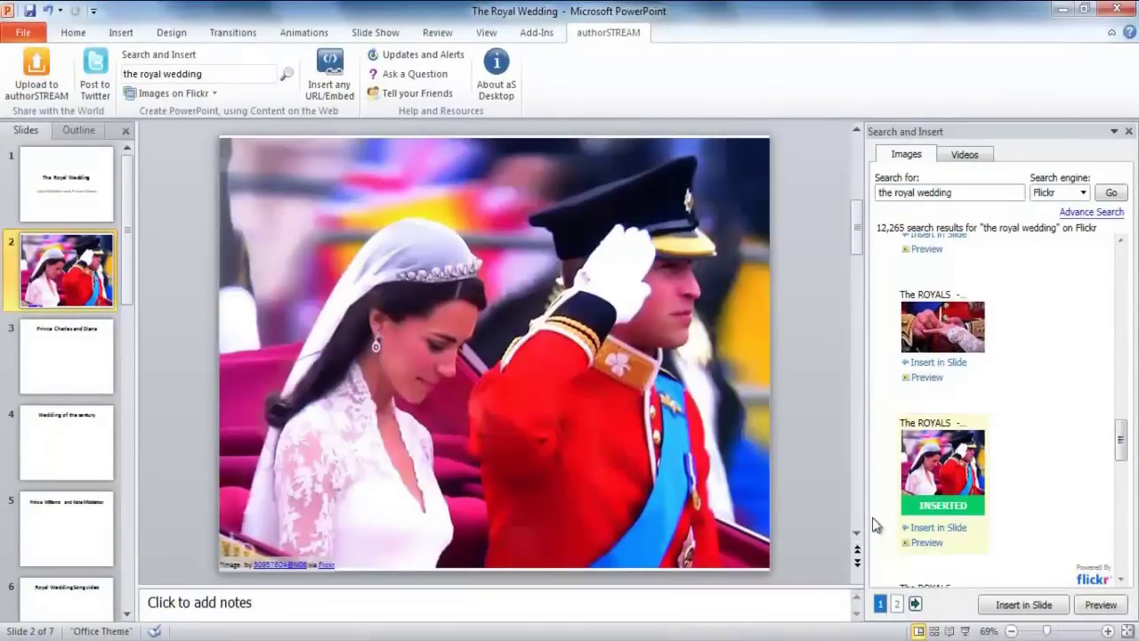
click(706, 514)
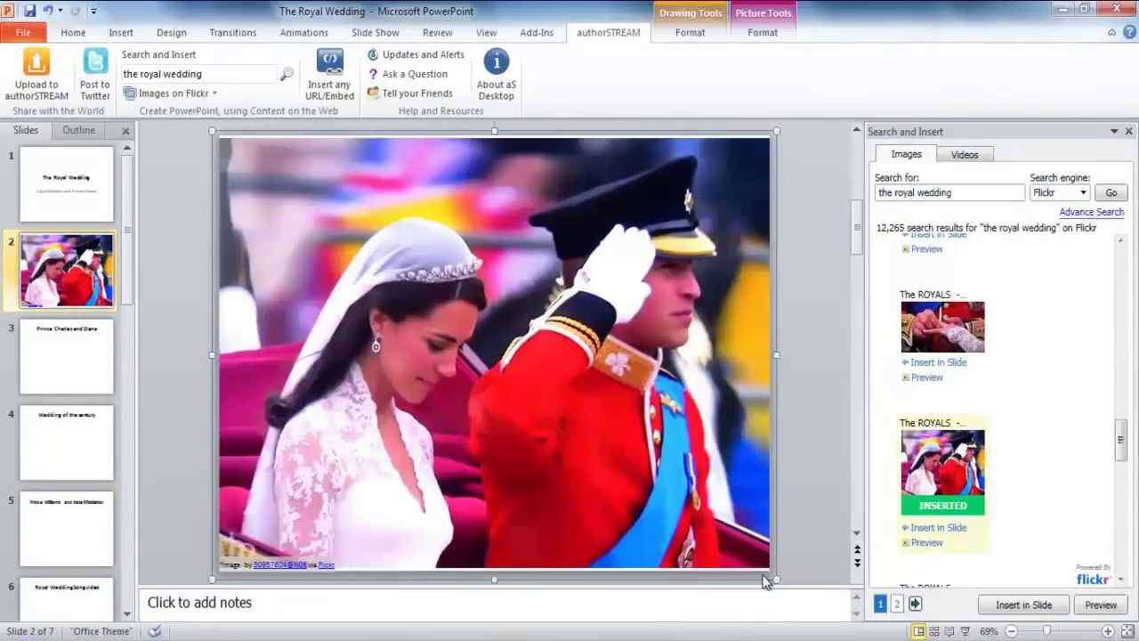
drag(777, 580, 680, 457)
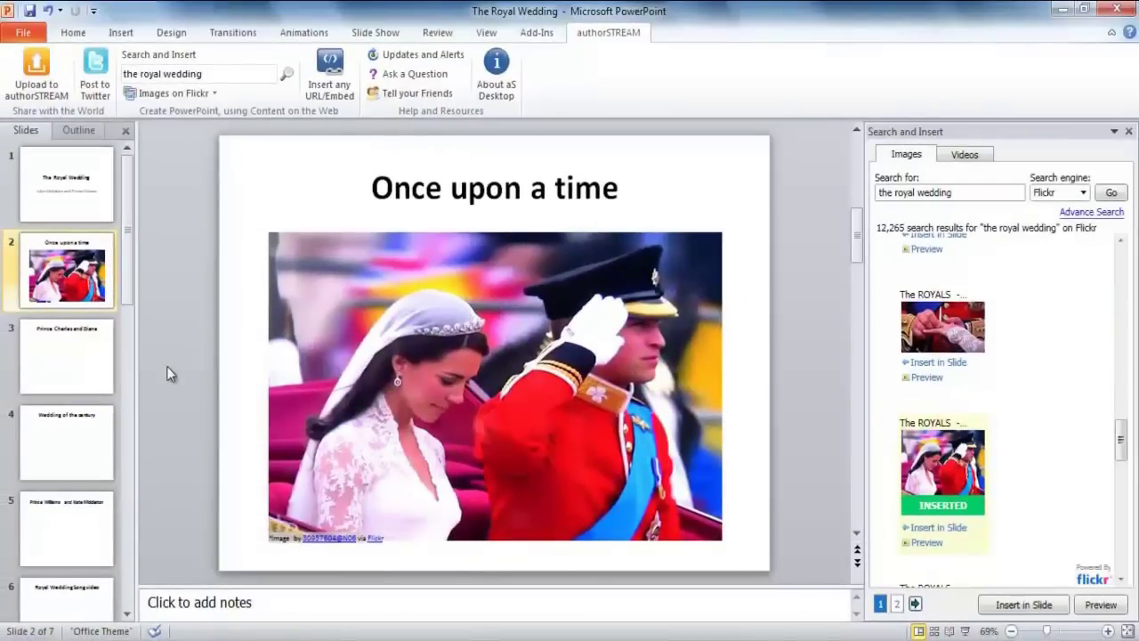
For the "Wedding of the century" slide, switch the "royal wedding" search to YouTube videos and browse them
click(77, 431)
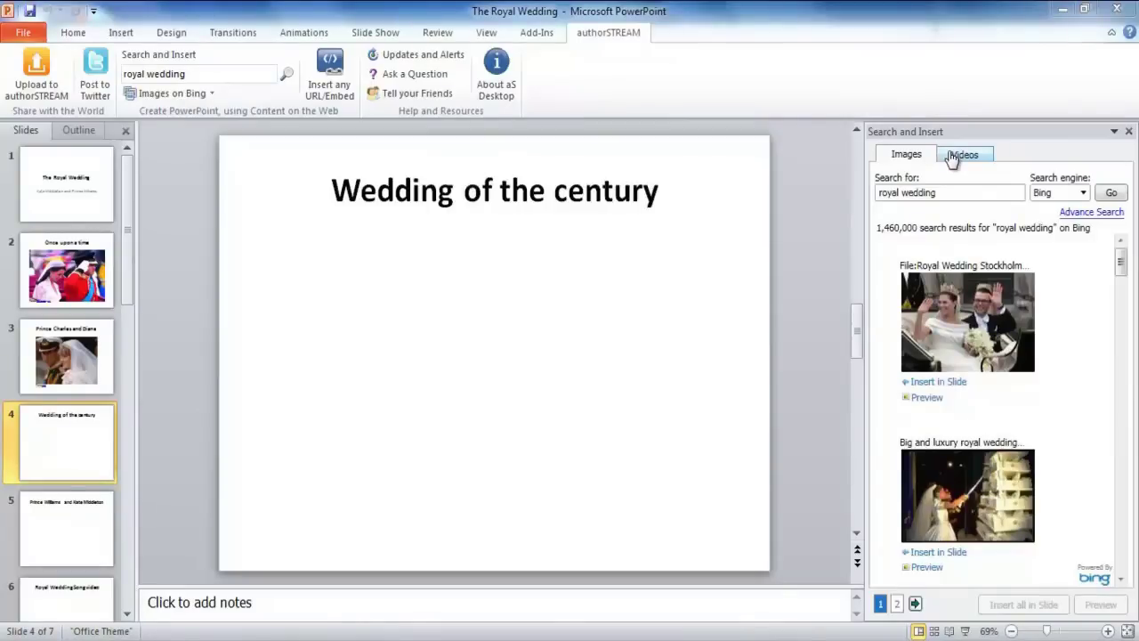
click(952, 159)
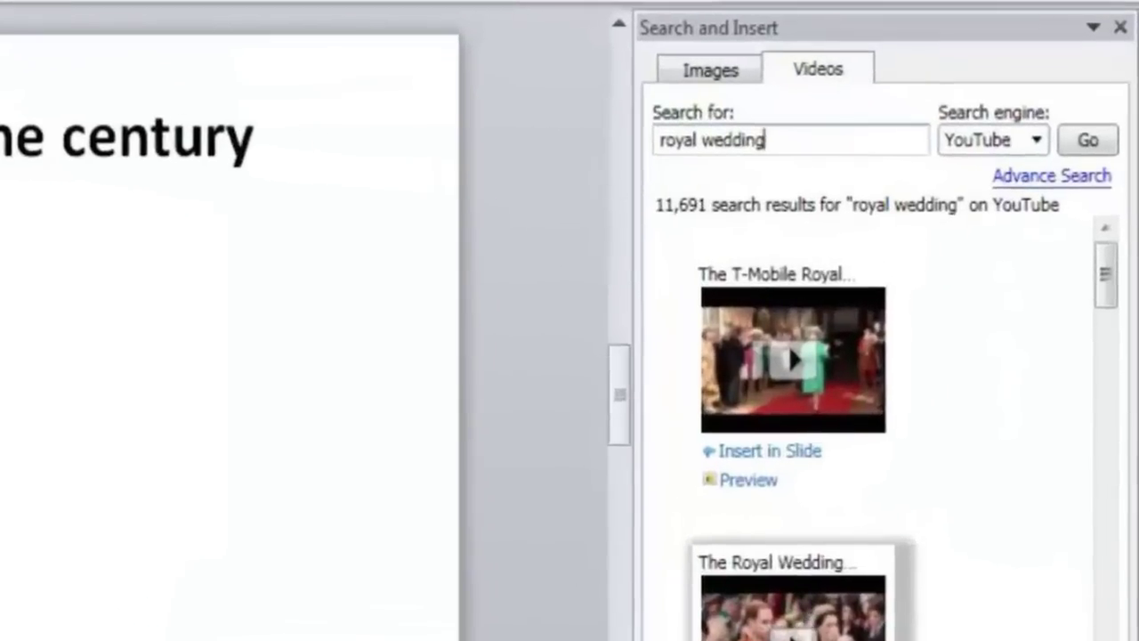
click(1038, 140)
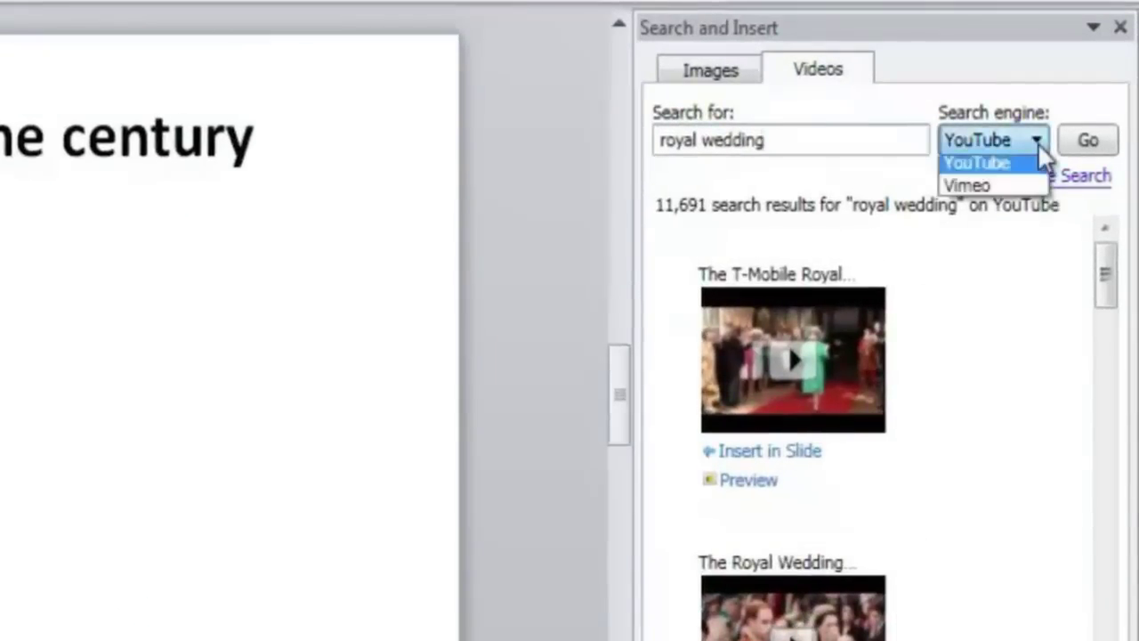
click(992, 279)
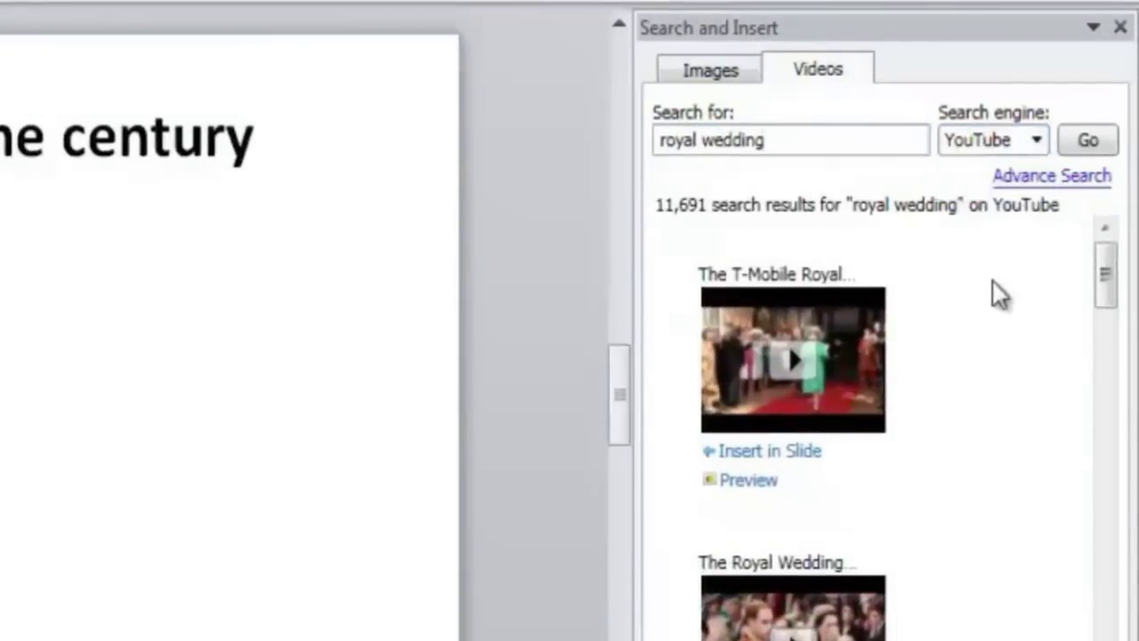
drag(1098, 274, 1103, 380)
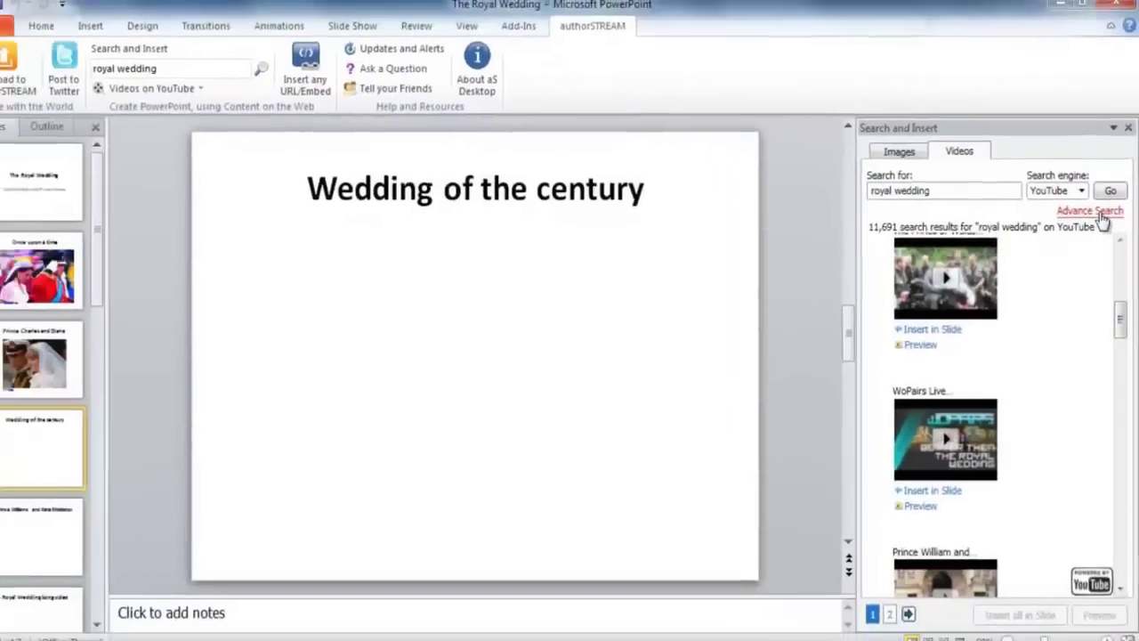
In the advanced video search, sort the YouTube results by rating, switch to Vimeo and sort by most played
click(1092, 176)
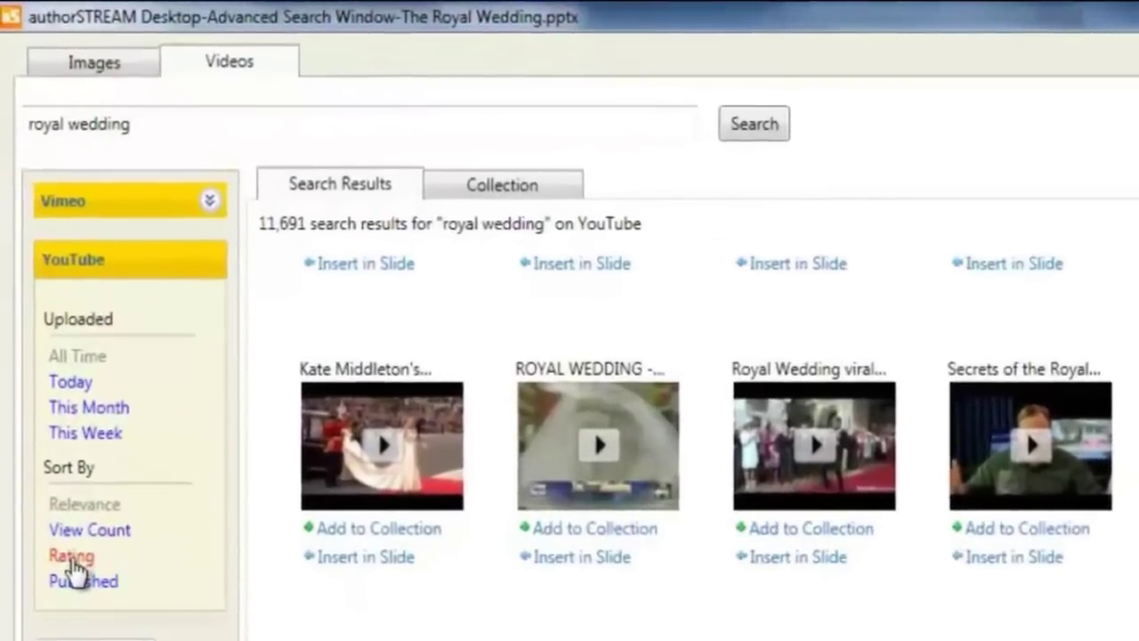
click(44, 343)
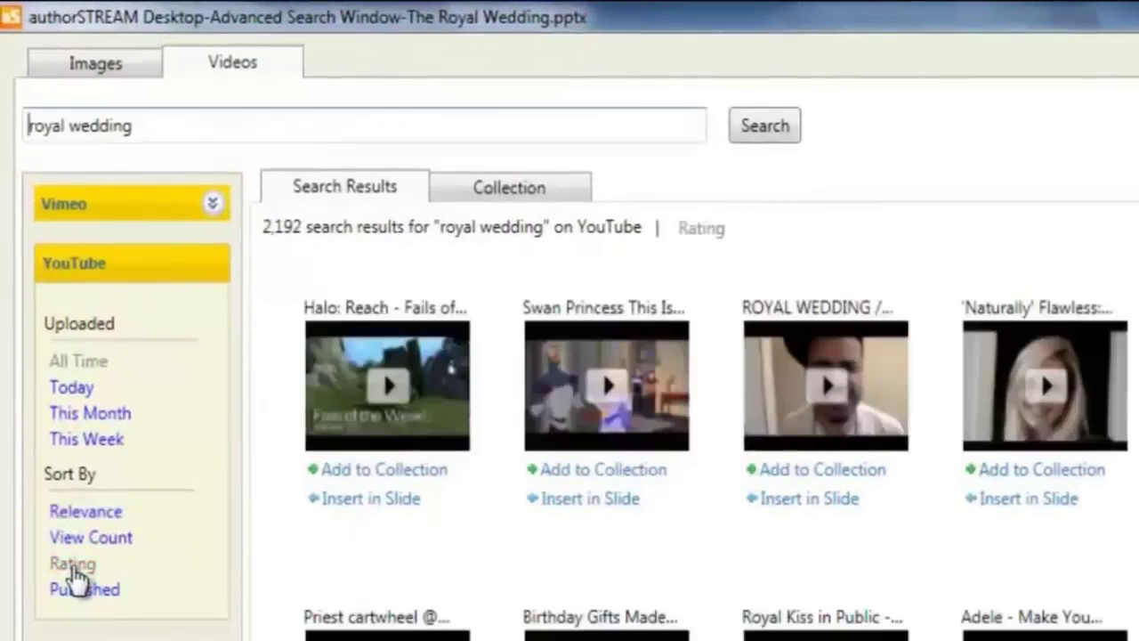
click(151, 211)
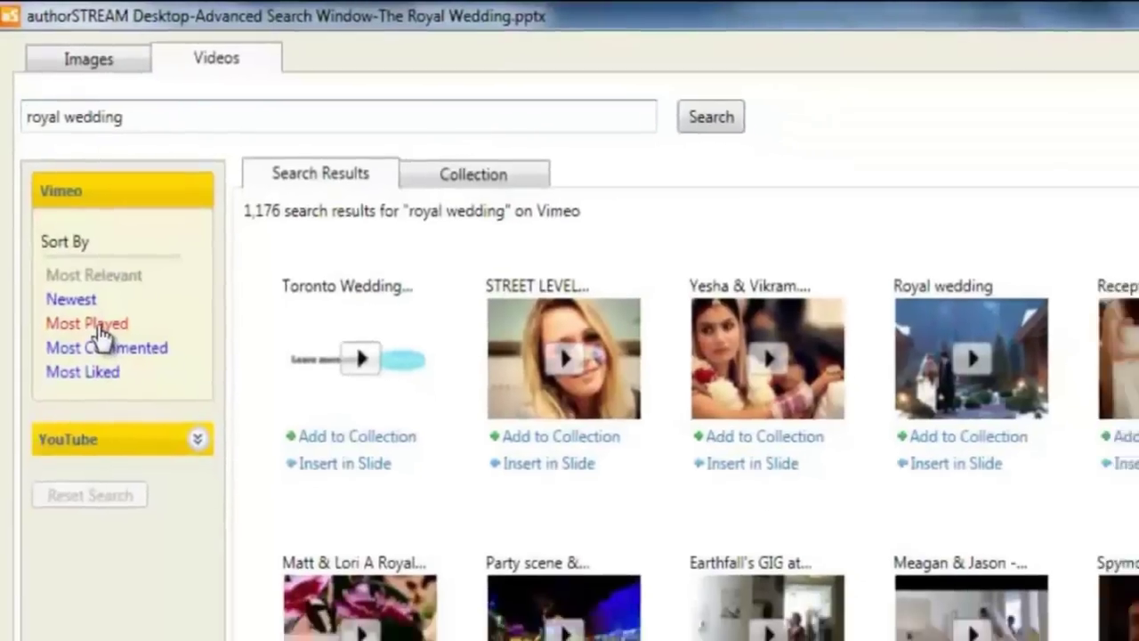
click(105, 354)
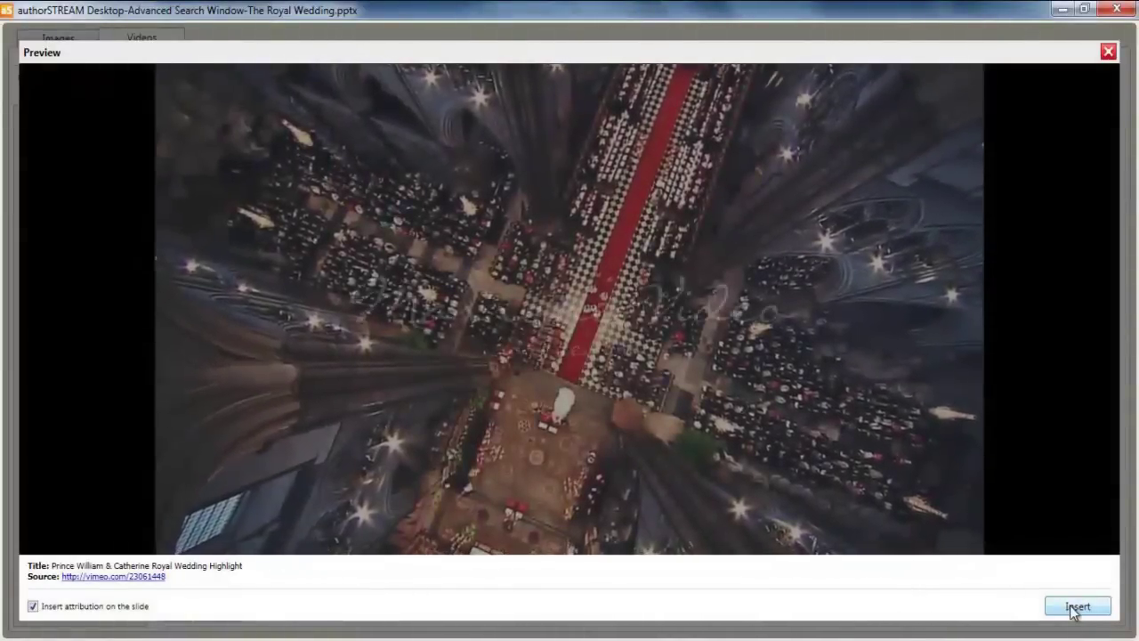
Insert the Vimeo video "Prince William & Catherine Royal Wedding Highlight" with attribution on slide 4 and check it in the slide show
click(1075, 607)
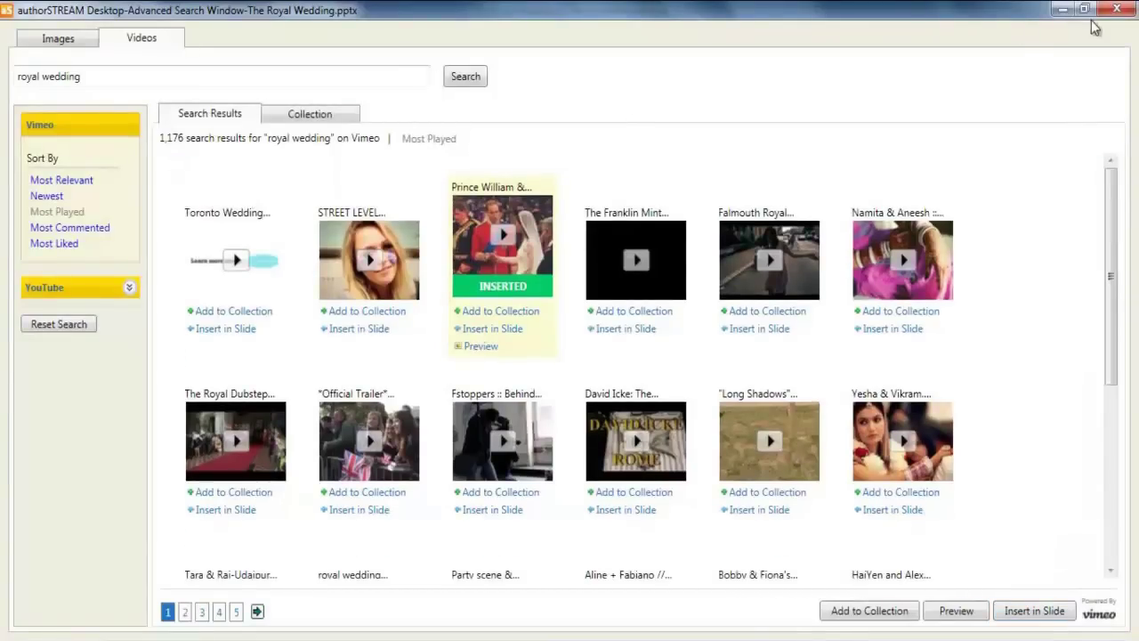
click(1117, 9)
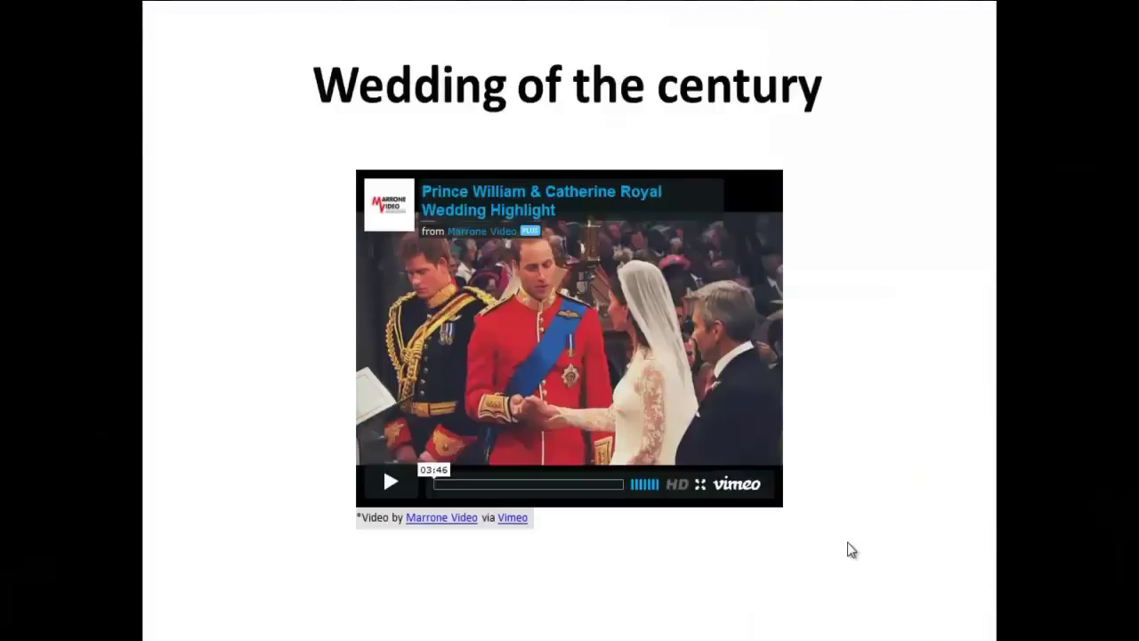
key(Escape)
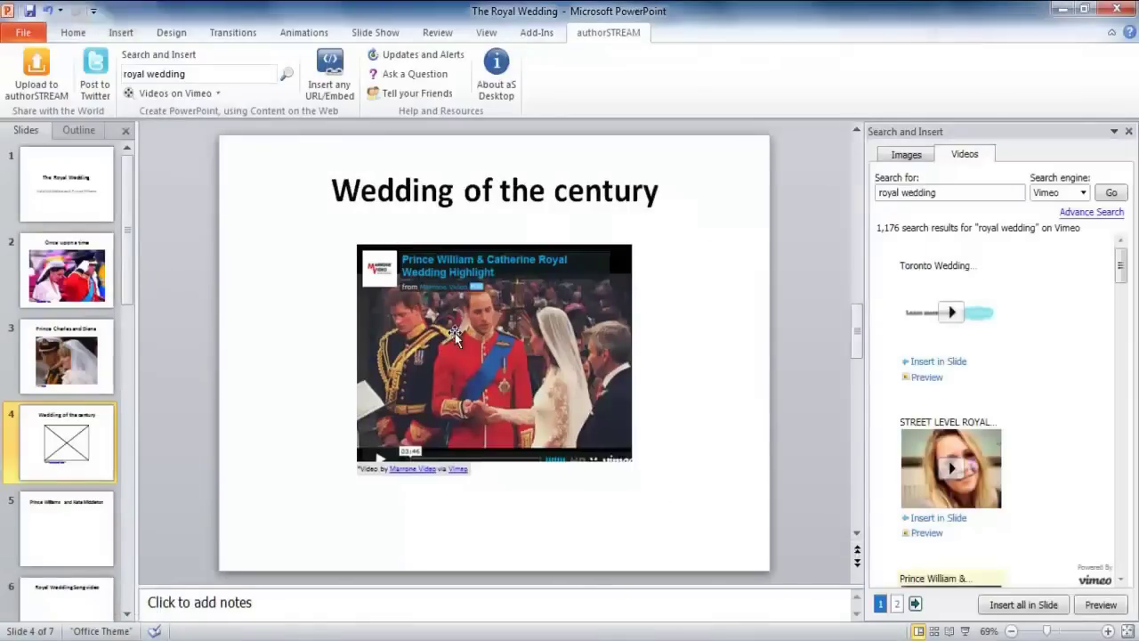
For slide 5, search Bing images for "kate and williams" and filter the advanced search results to Large size and Color
click(62, 529)
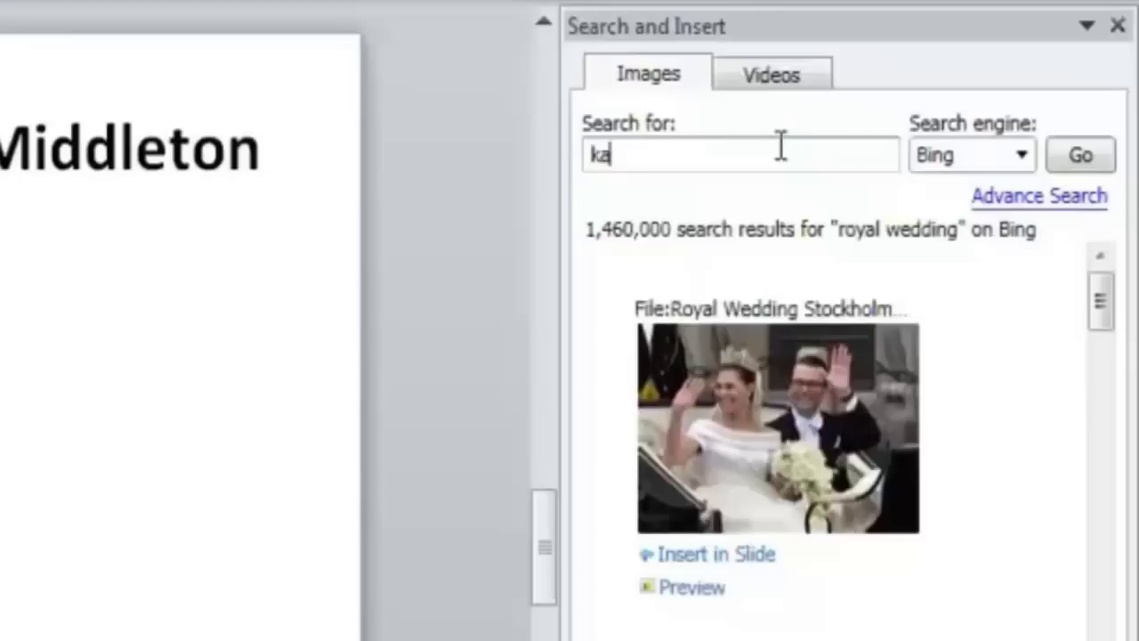
text(and williams)
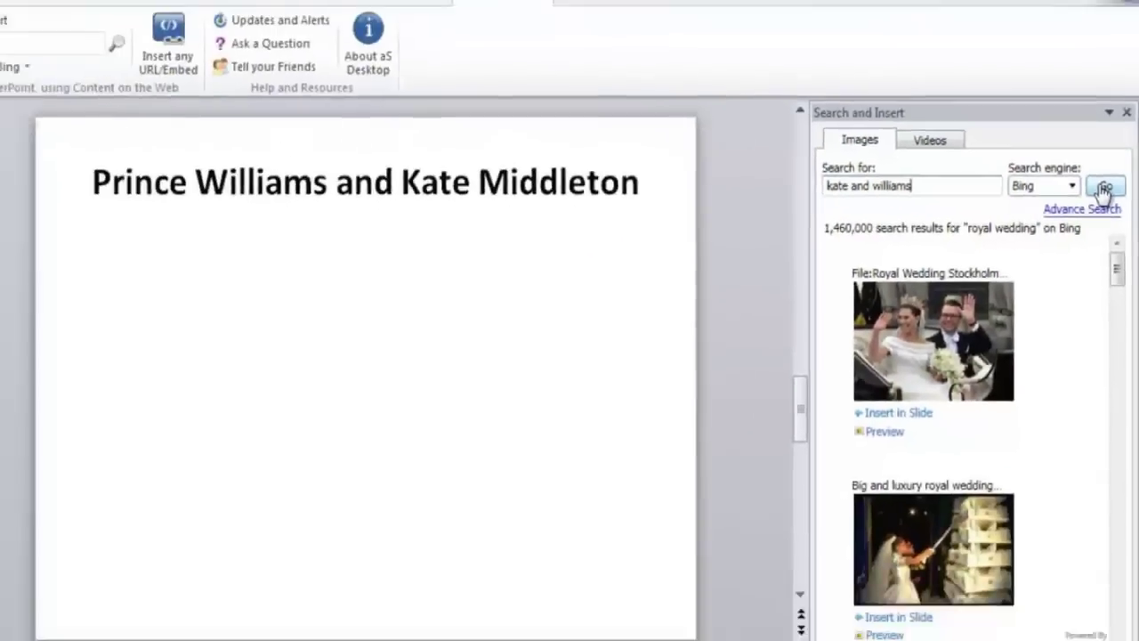
click(1076, 157)
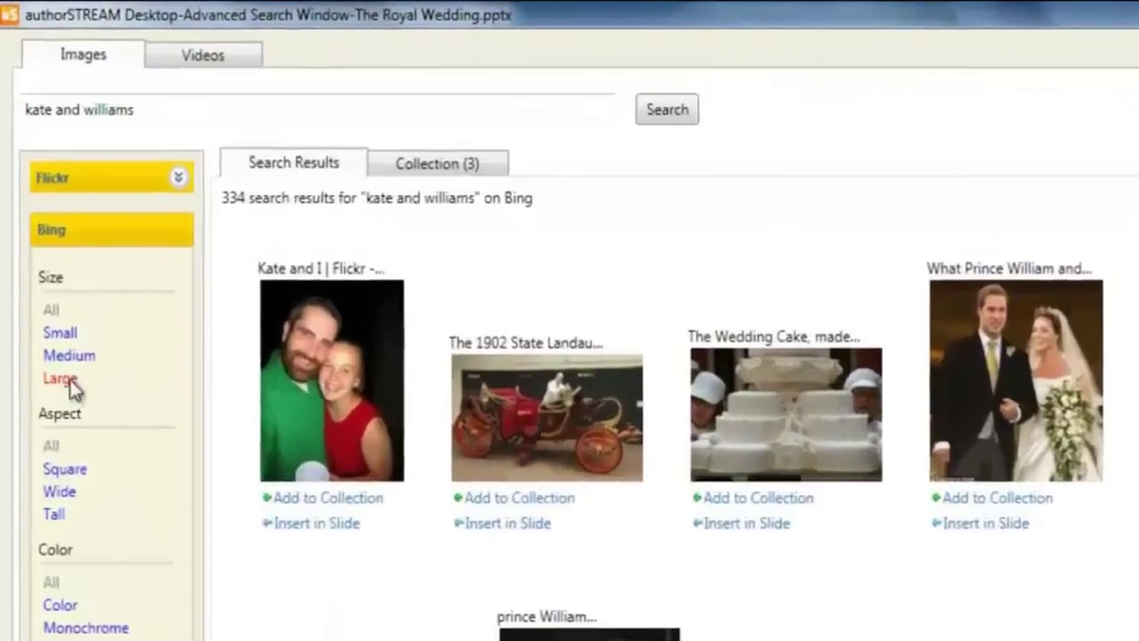
click(54, 329)
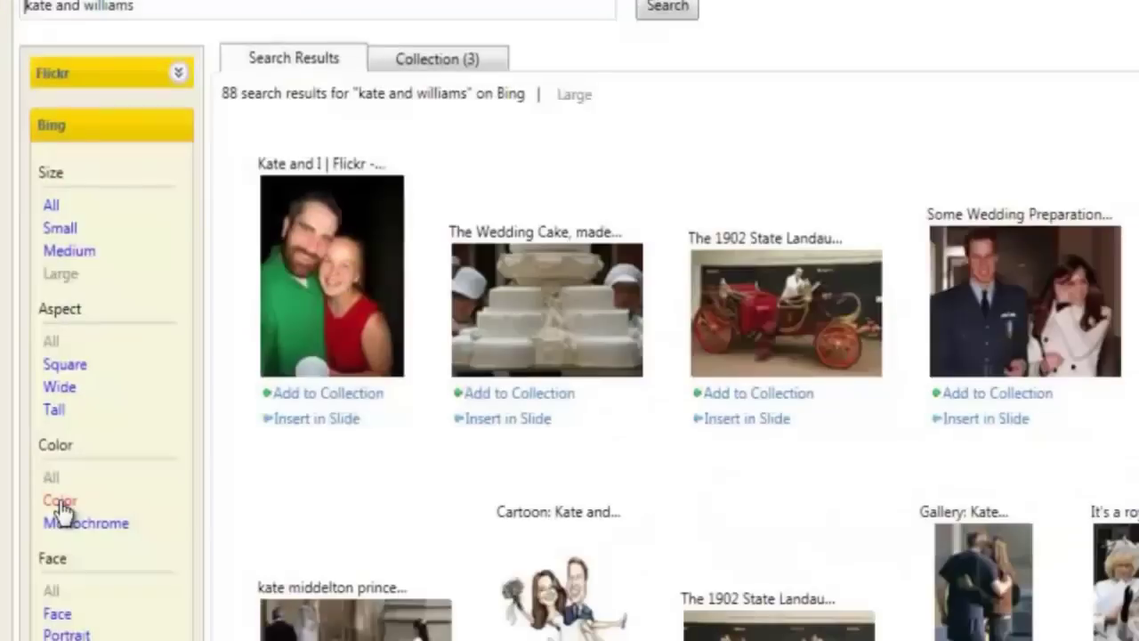
click(60, 503)
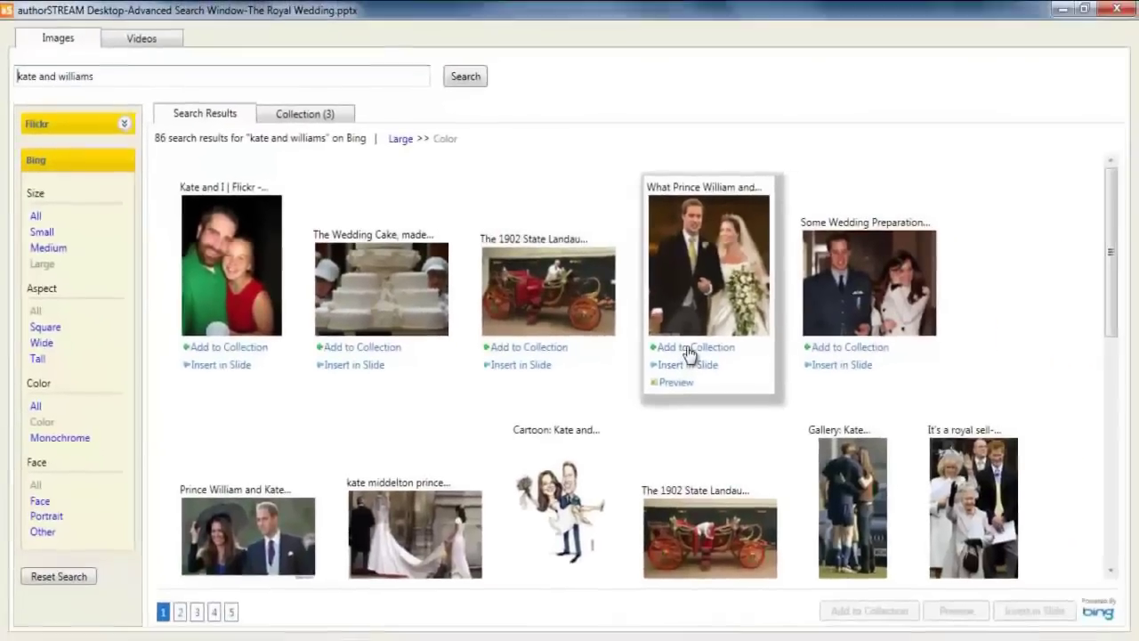
Add the images "What Prince William and...", "Some Wedding Preparation...", "Prince William and Kate...", both "Kate and William's official..." and "related design kate and..." to the collection
click(1018, 397)
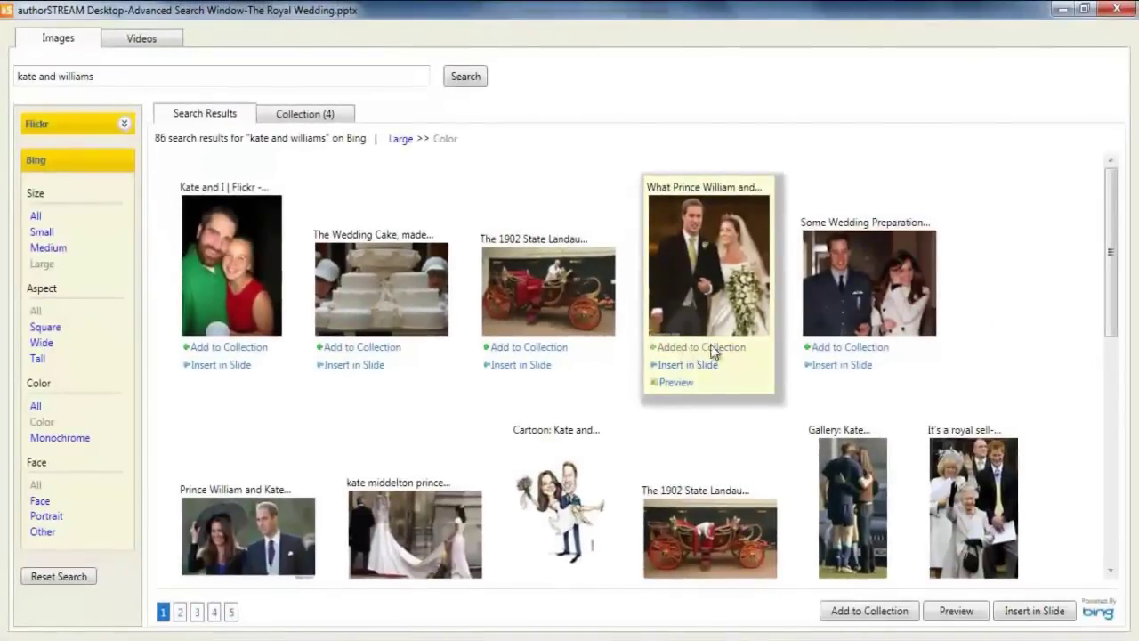
click(836, 355)
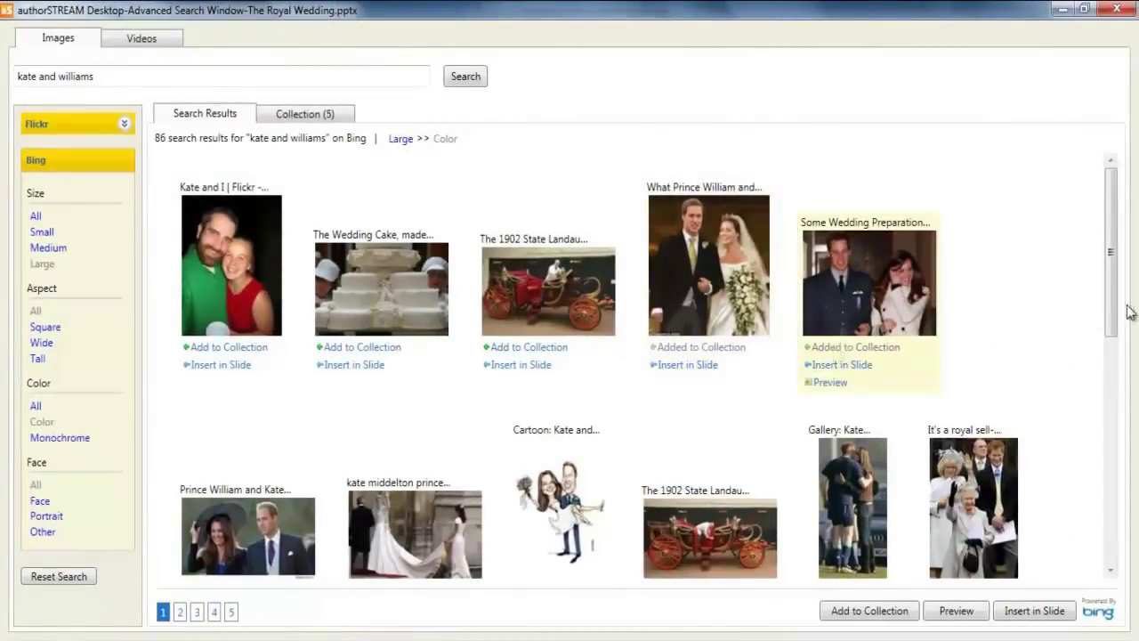
scroll(240, 400, down, 3)
click(229, 310)
scroll(228, 311, down, 1)
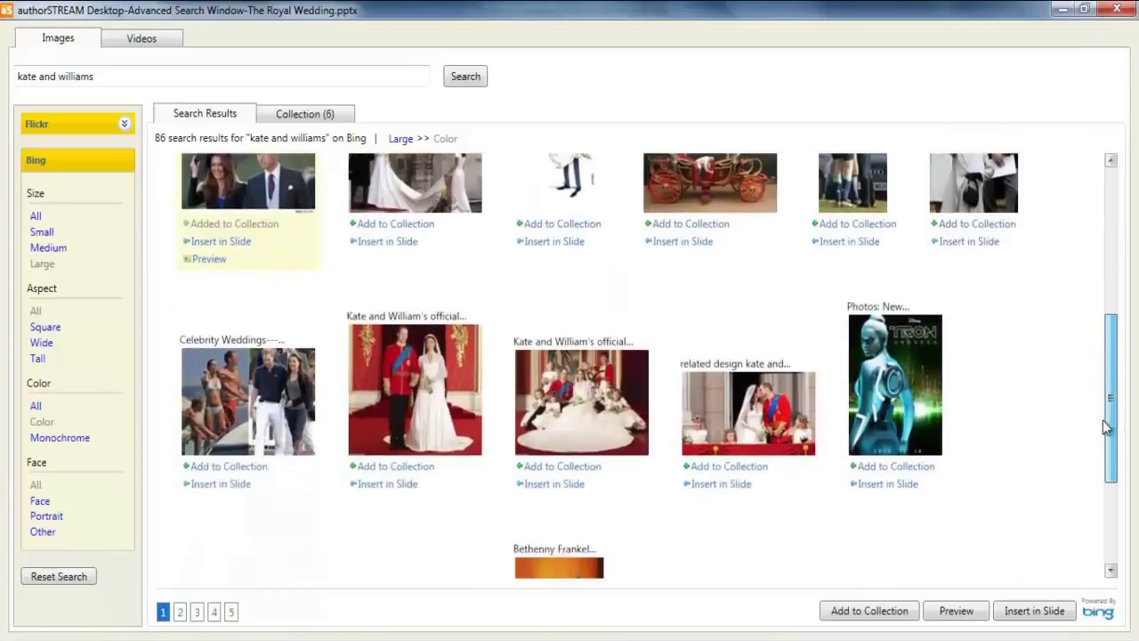
click(392, 469)
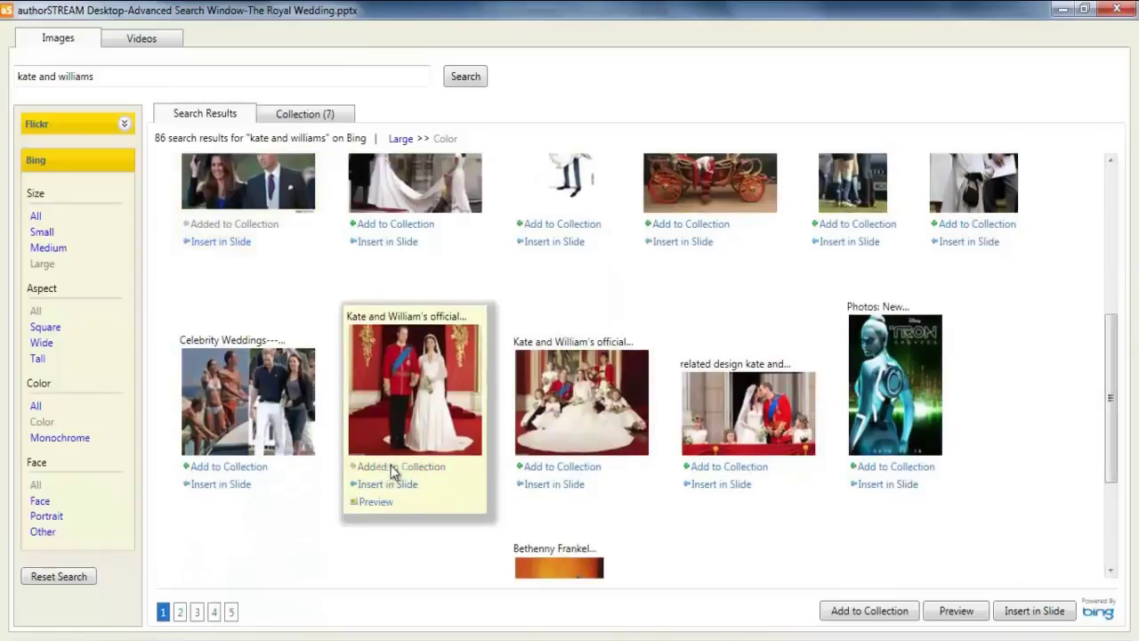
click(536, 471)
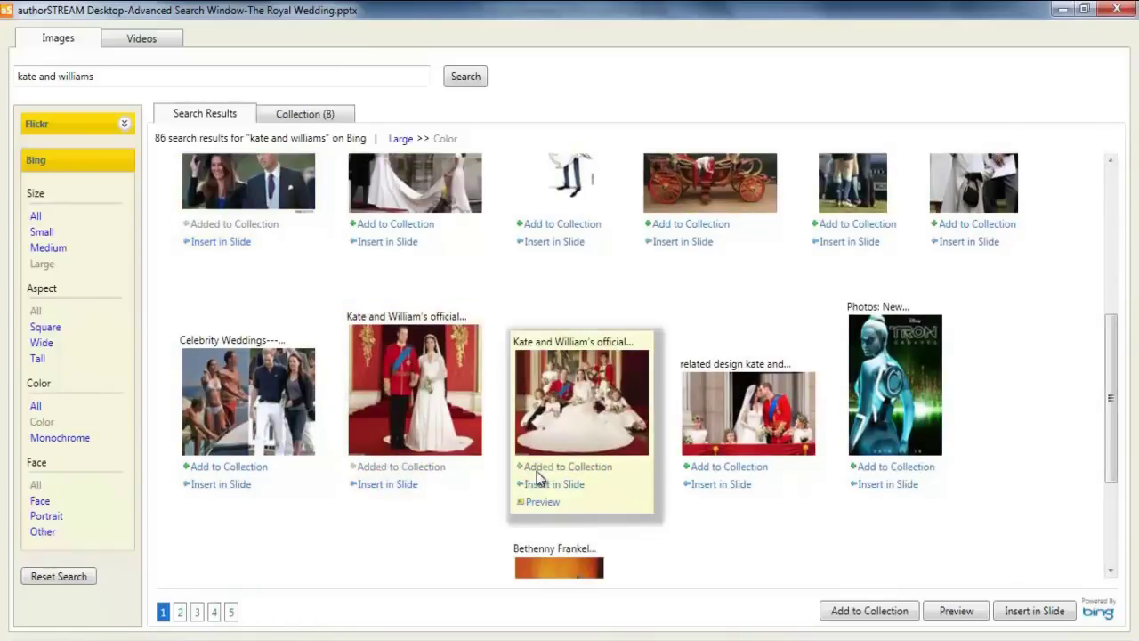
click(717, 471)
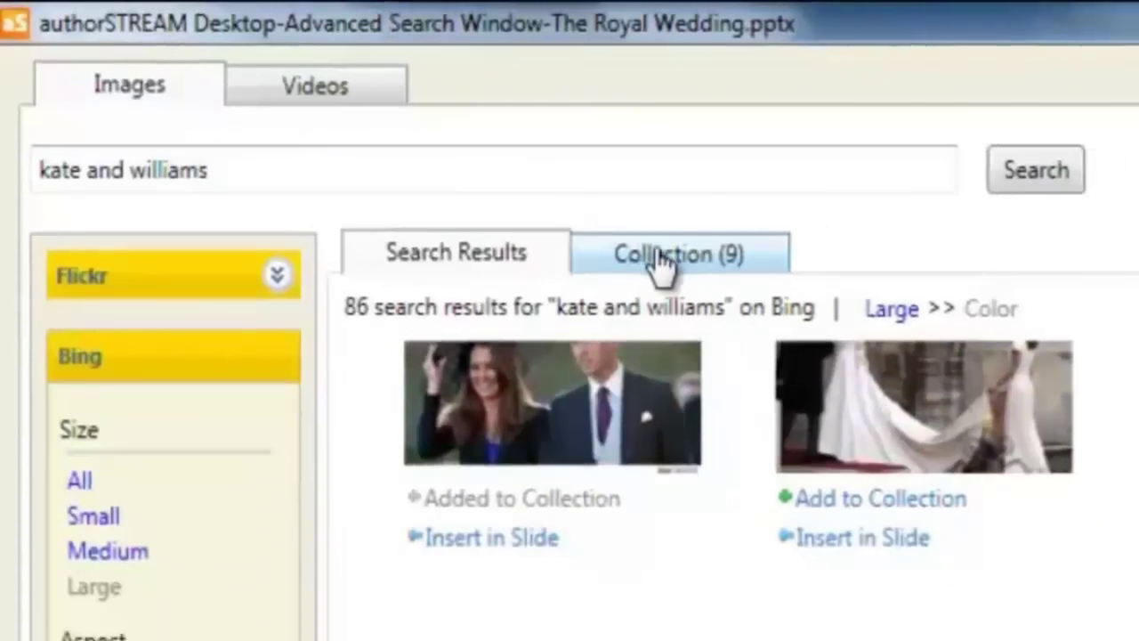
Review the saved collection and insert the "Kate and William's official..." group photo with the children into slide 5
click(669, 269)
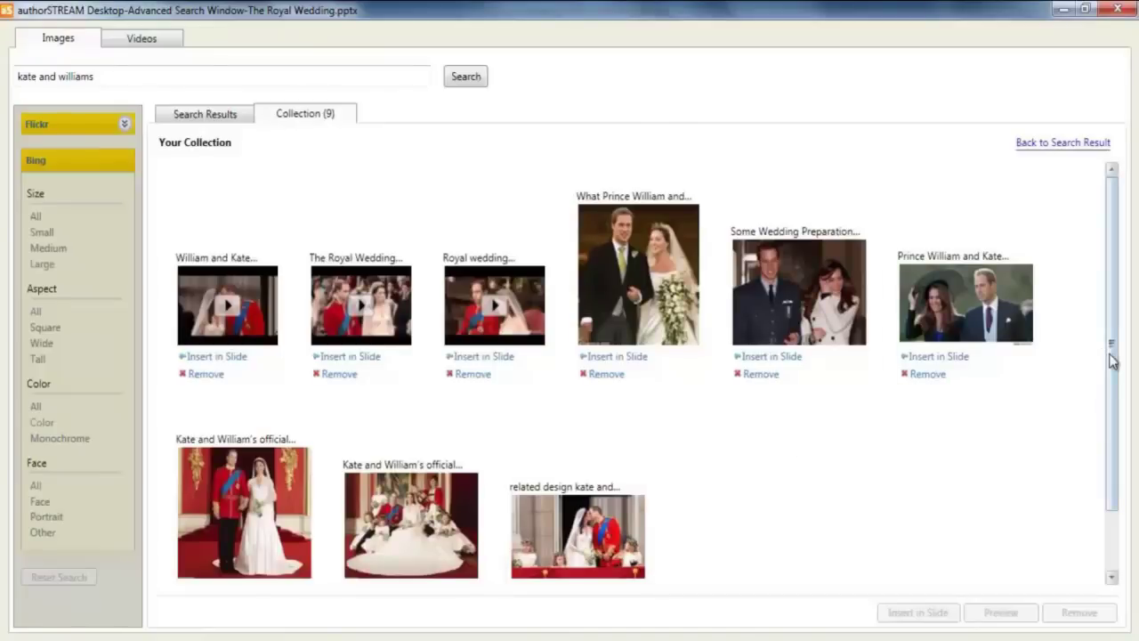
drag(1111, 356, 1103, 447)
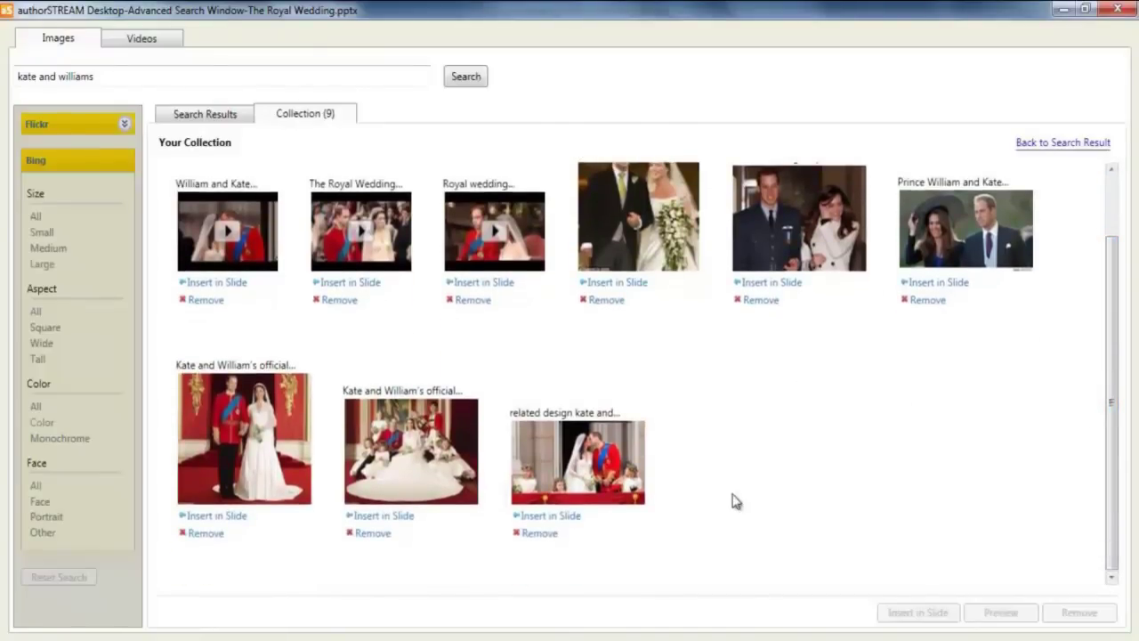
click(391, 518)
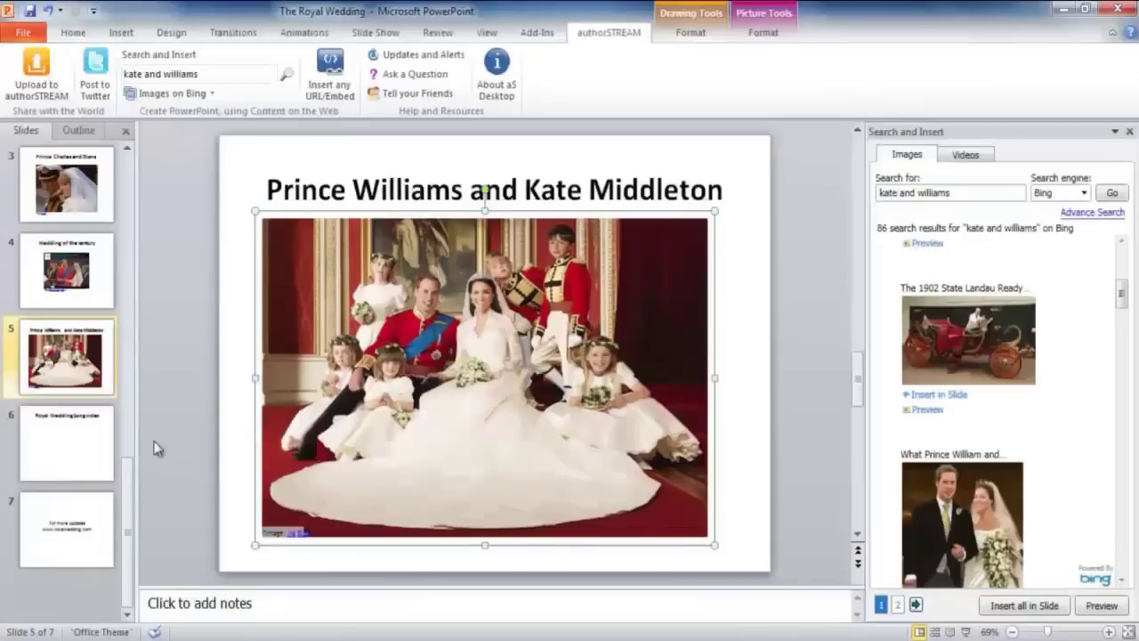
click(84, 441)
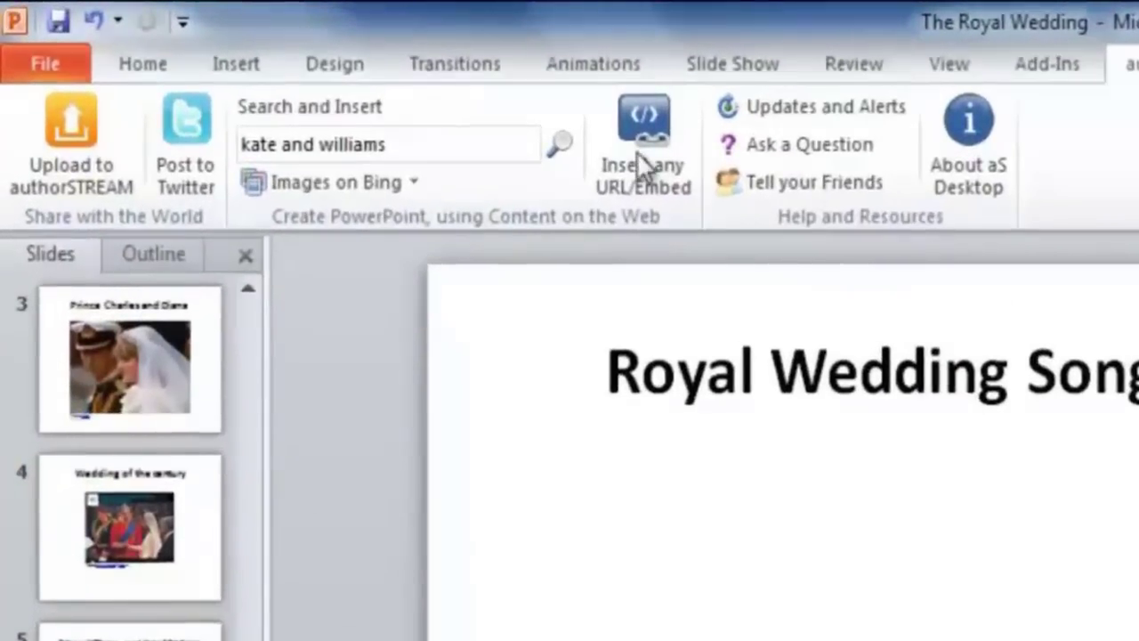
click(643, 153)
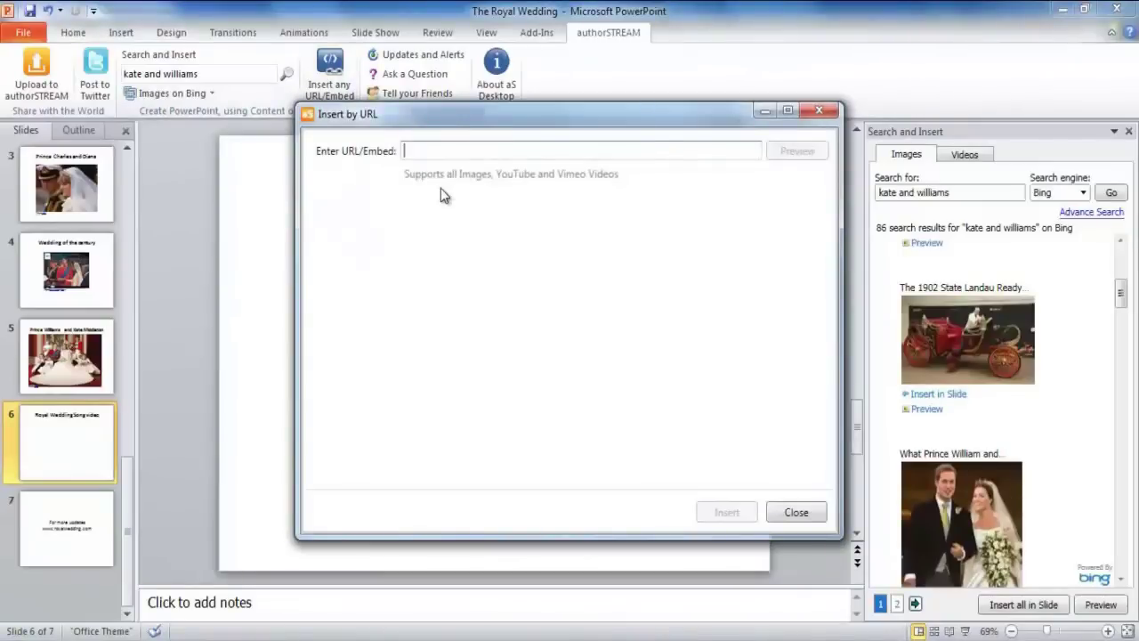
text(http://www.youtube.com/watch?v=45T9u0K5ZBw)
click(782, 155)
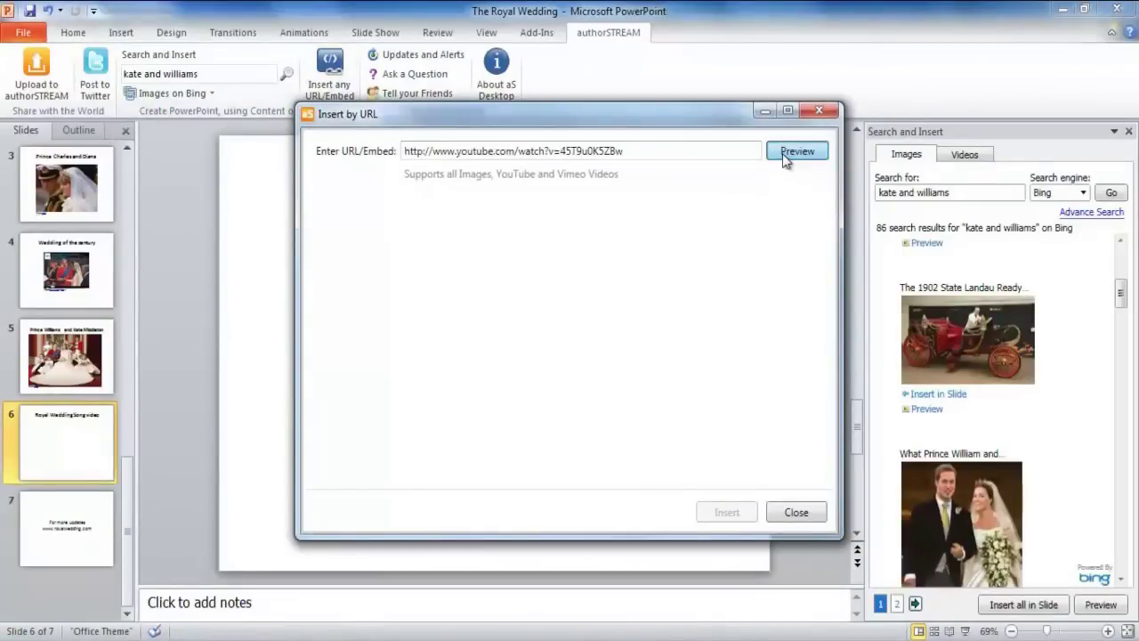
click(736, 513)
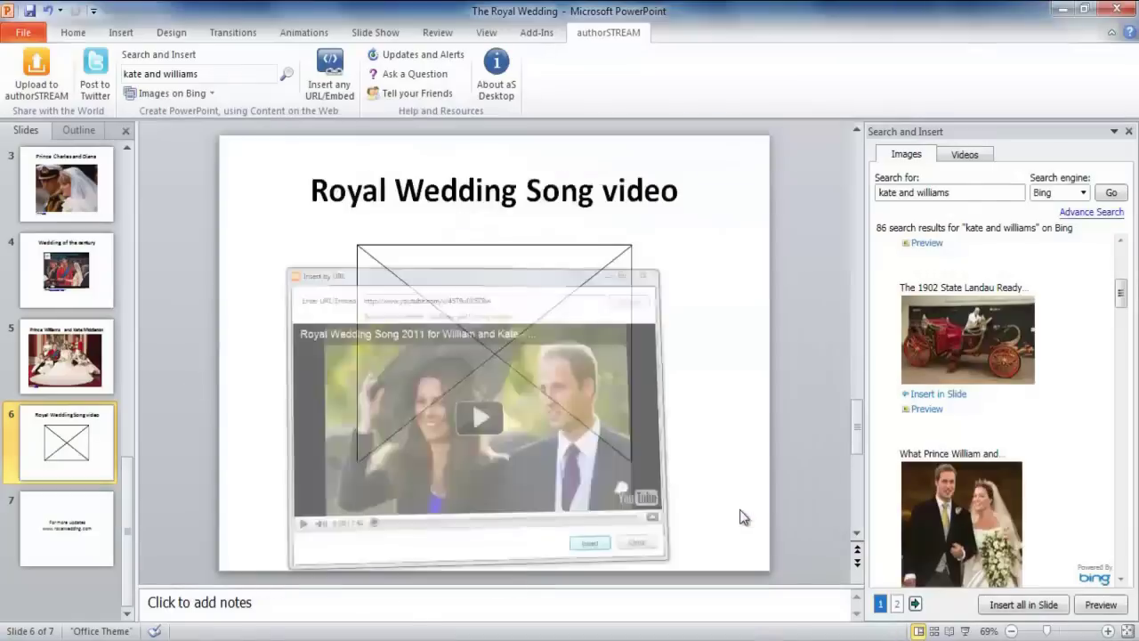
From slide 7, upload the presentation to authorSTREAM with linked media files in the Entertainment category, and open its sharing options on the authorSTREAM website in Firefox
click(81, 512)
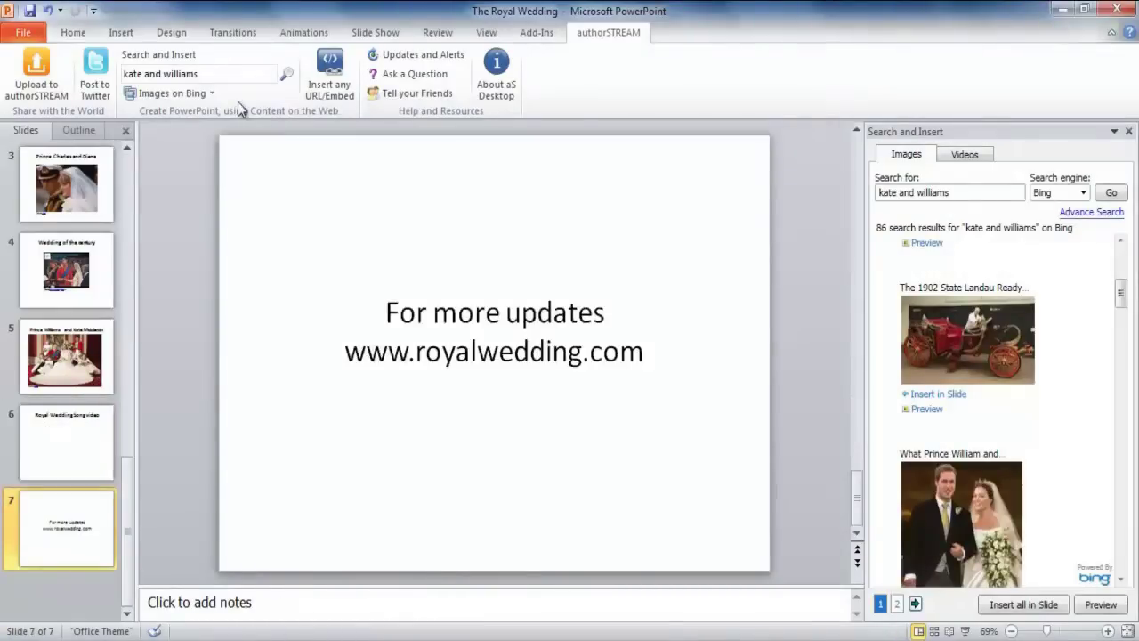
click(365, 38)
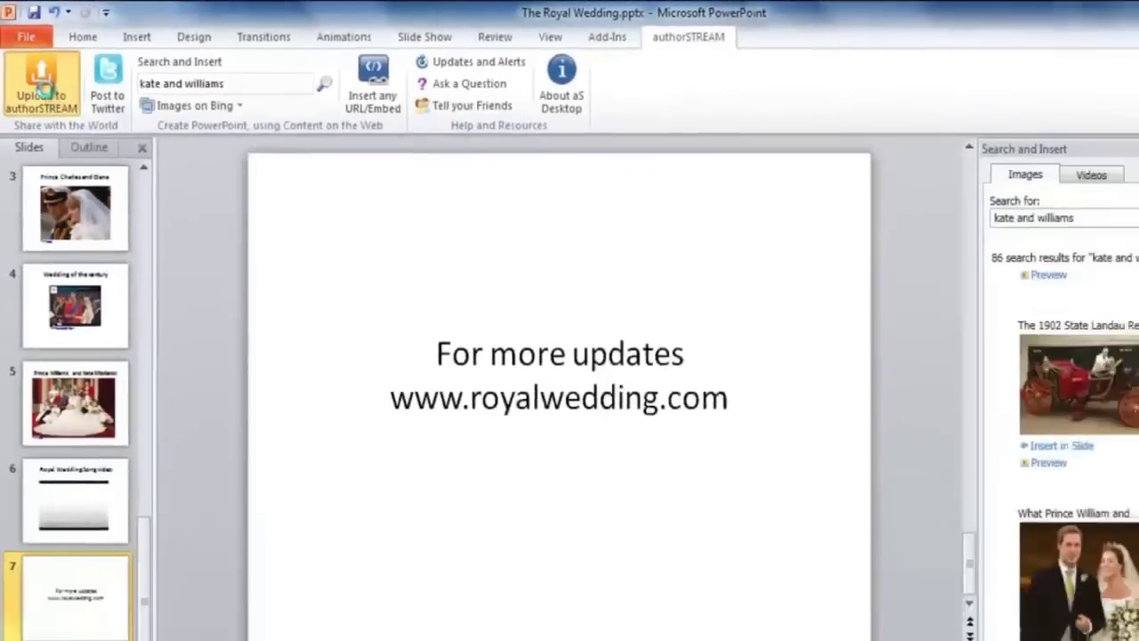
click(60, 134)
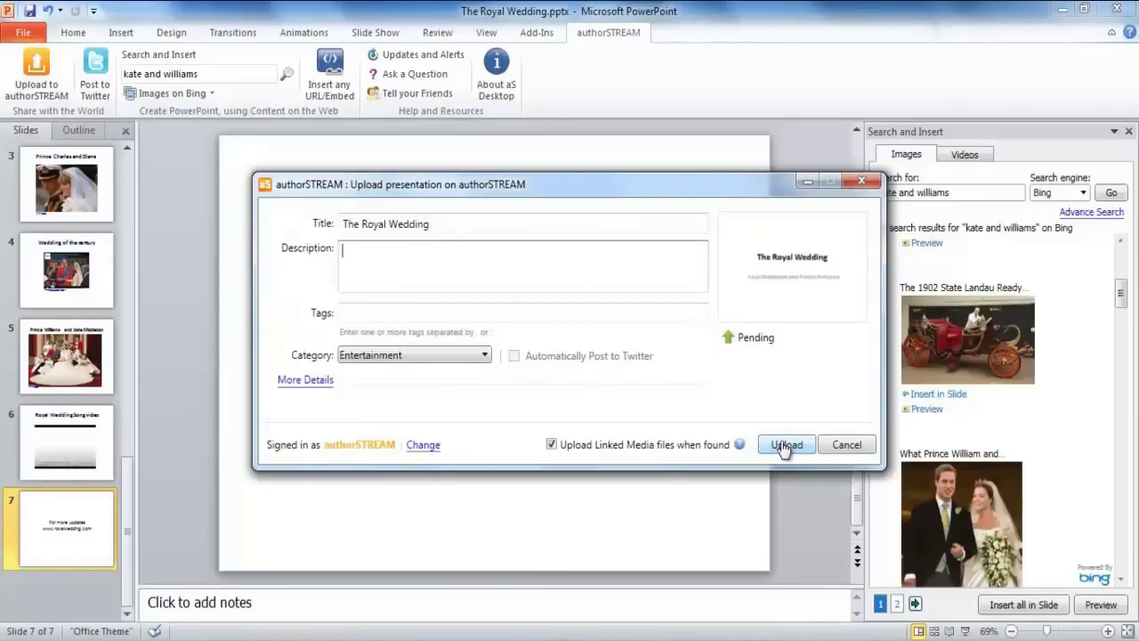
click(783, 445)
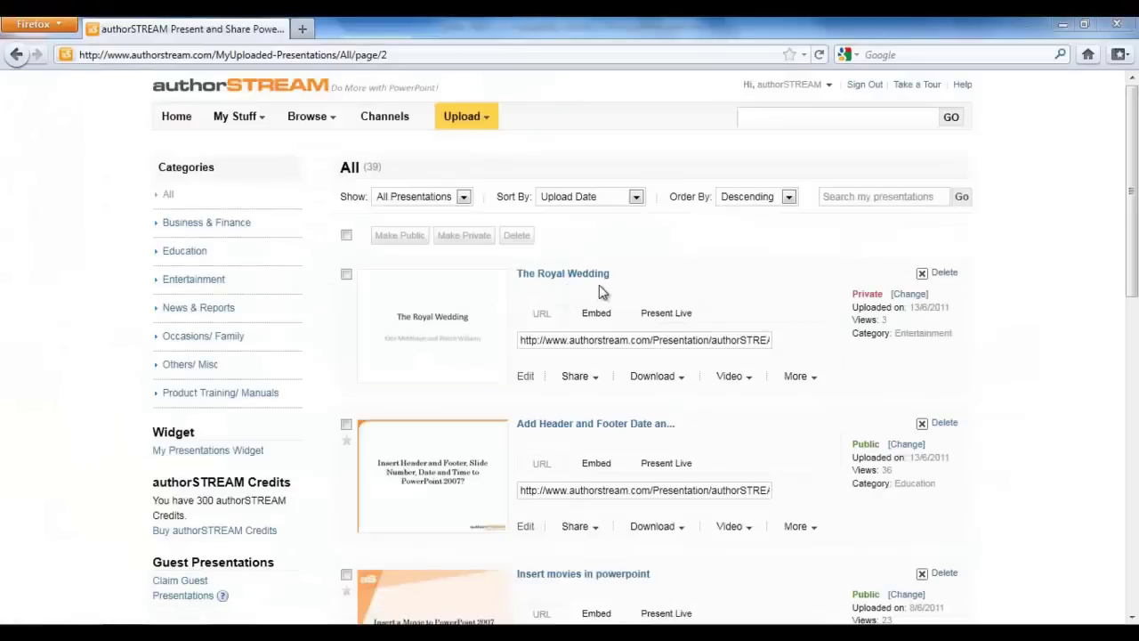
click(578, 365)
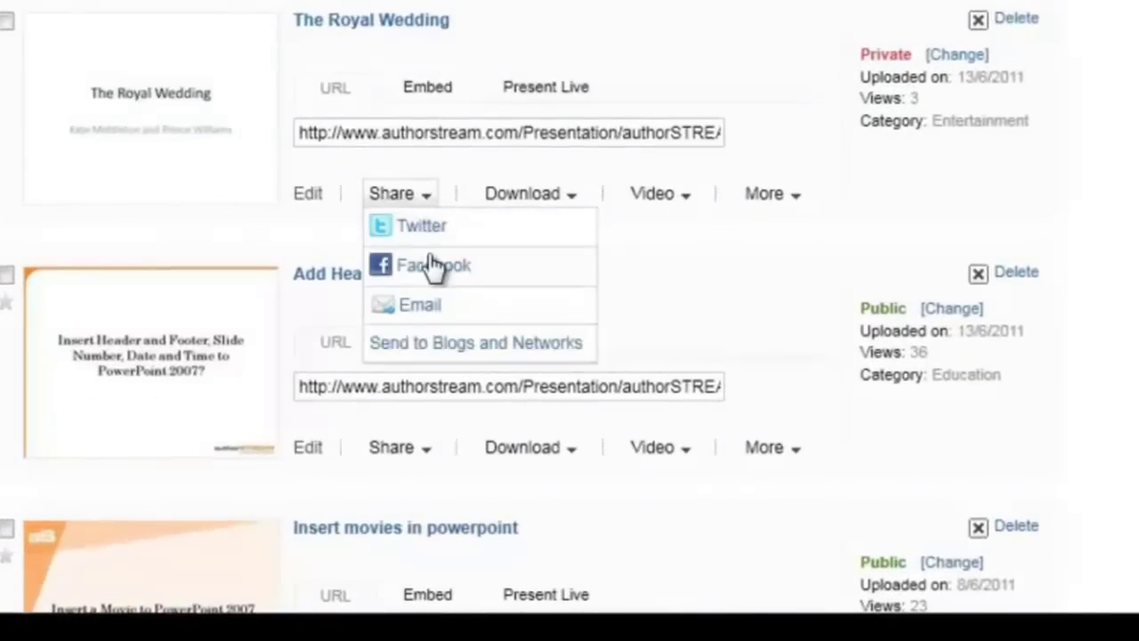